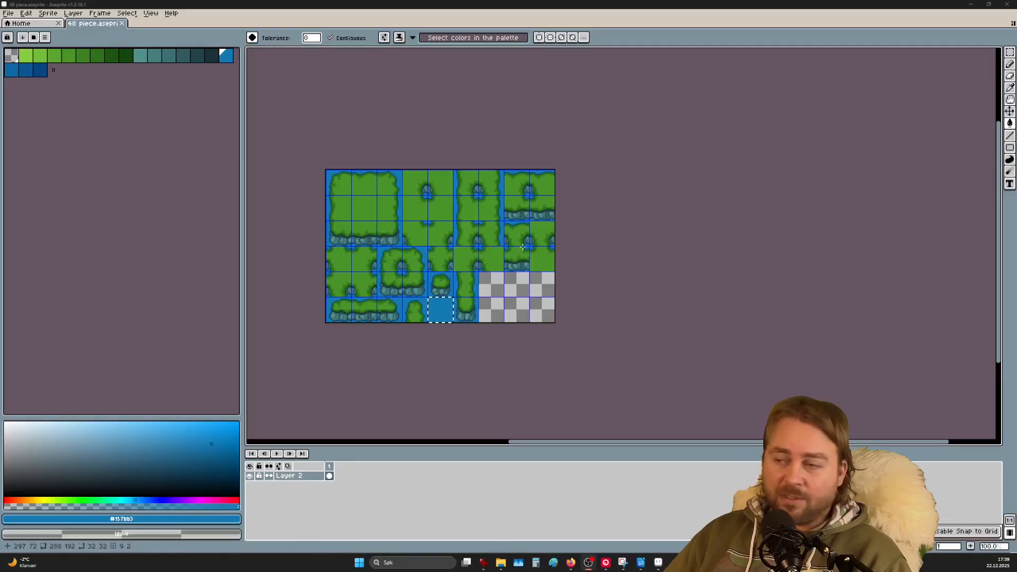
Step: Deselect, then draw dark outline pixels along the rock's lower and lower-right edges
scroll(492, 297, "up", 4)
scroll(494, 254, "down", 2)
middle_click_drag(491, 238, 648, 325)
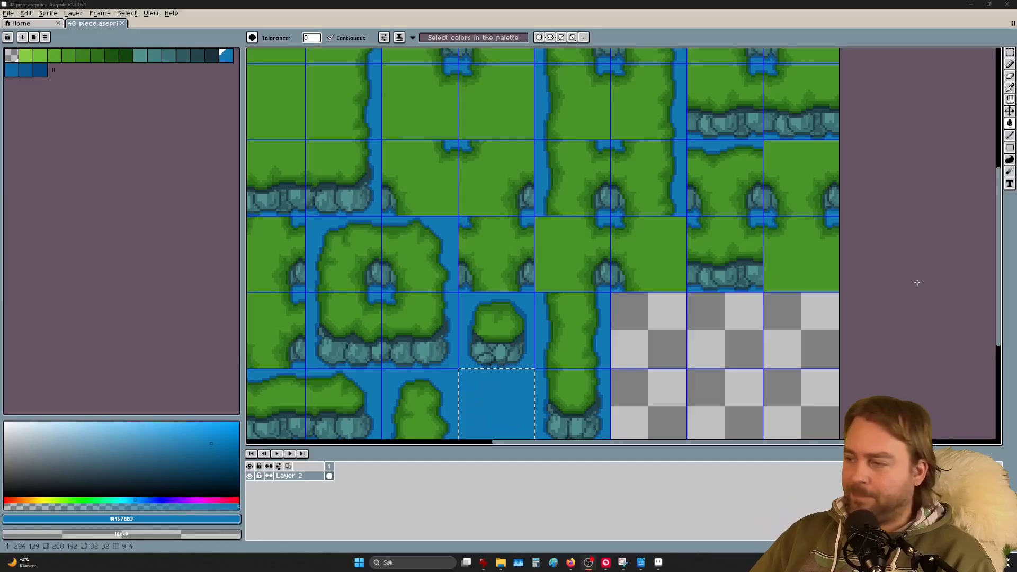
left_click(826, 366)
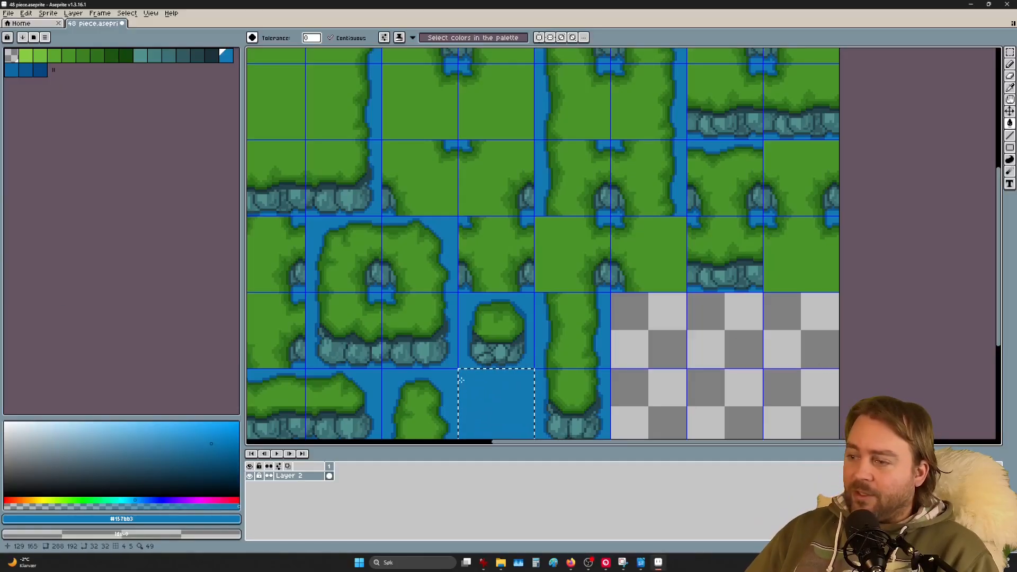
scroll(446, 356, "up", 2)
scroll(446, 355, "up", 2)
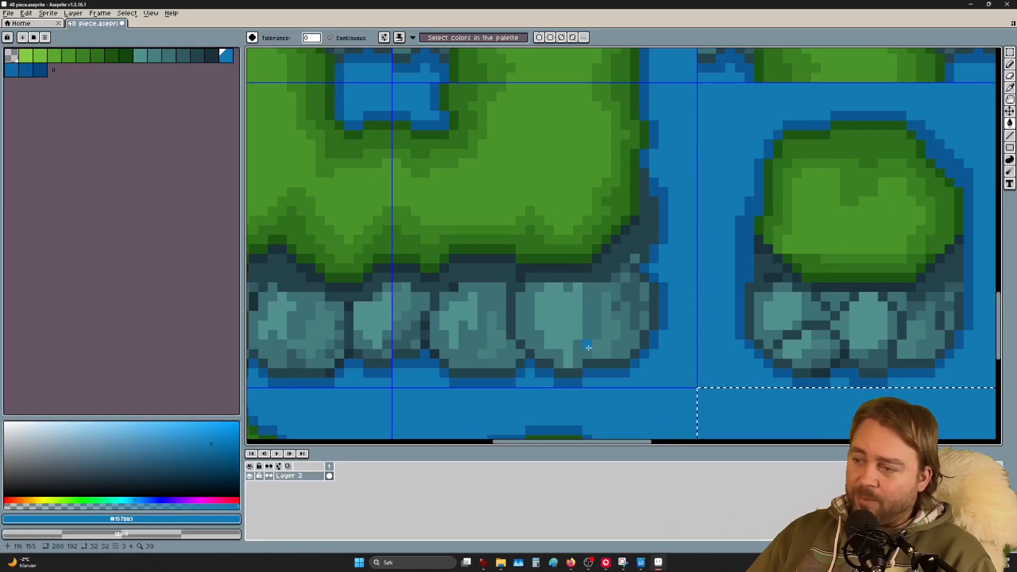
key("i")
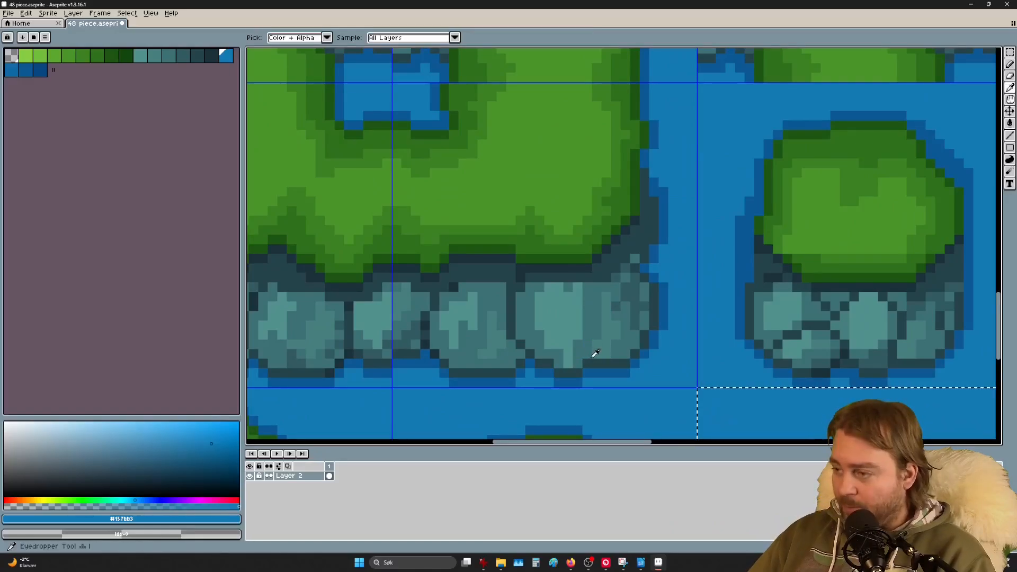
key("ctrl+d")
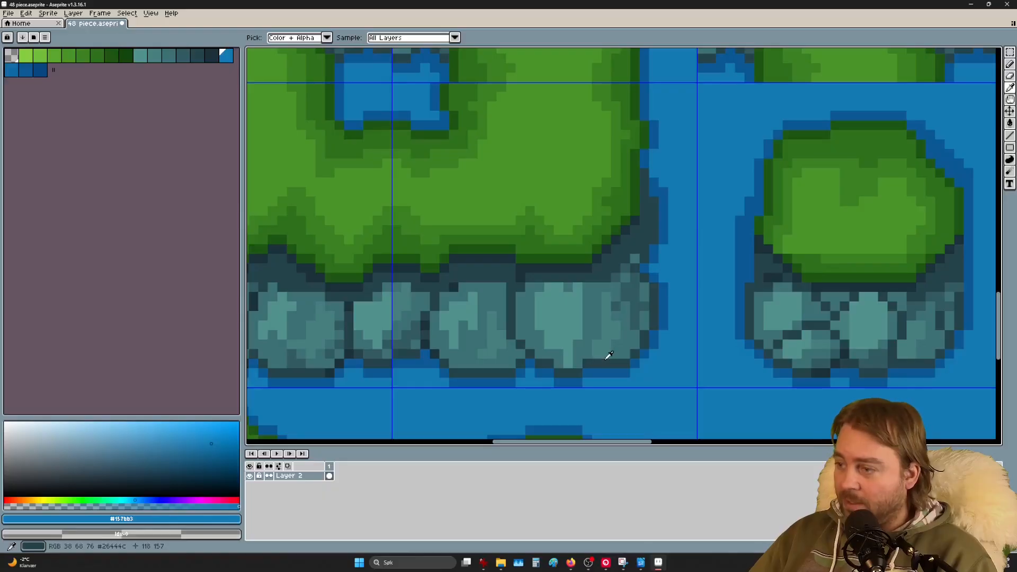
left_click(599, 359)
key("b")
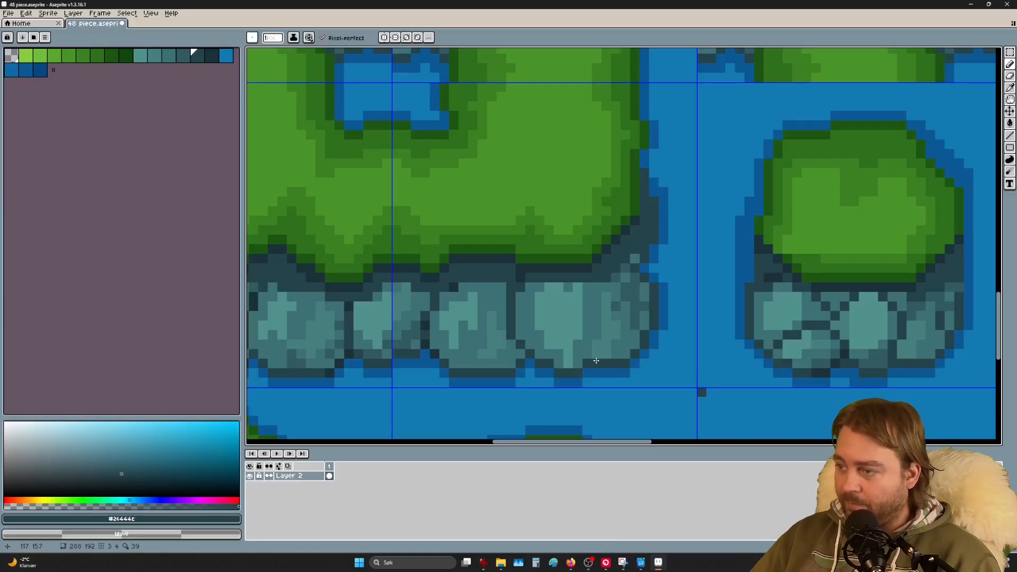
mouse_move(598, 361)
left_mouse_down()
mouse_move(615, 297)
mouse_move(602, 283)
left_mouse_up()
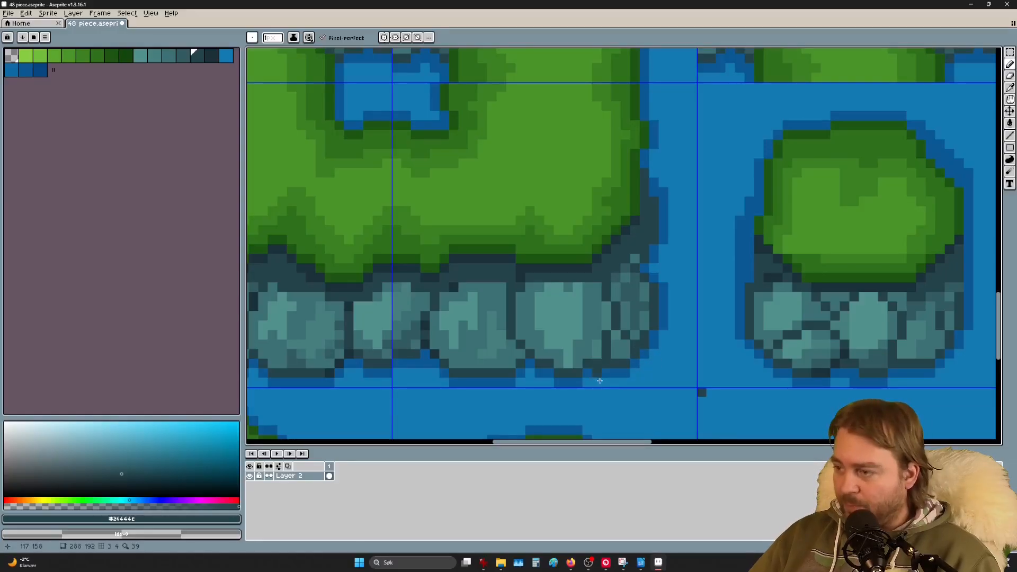
left_click_drag(616, 371, 643, 363)
left_click(638, 365)
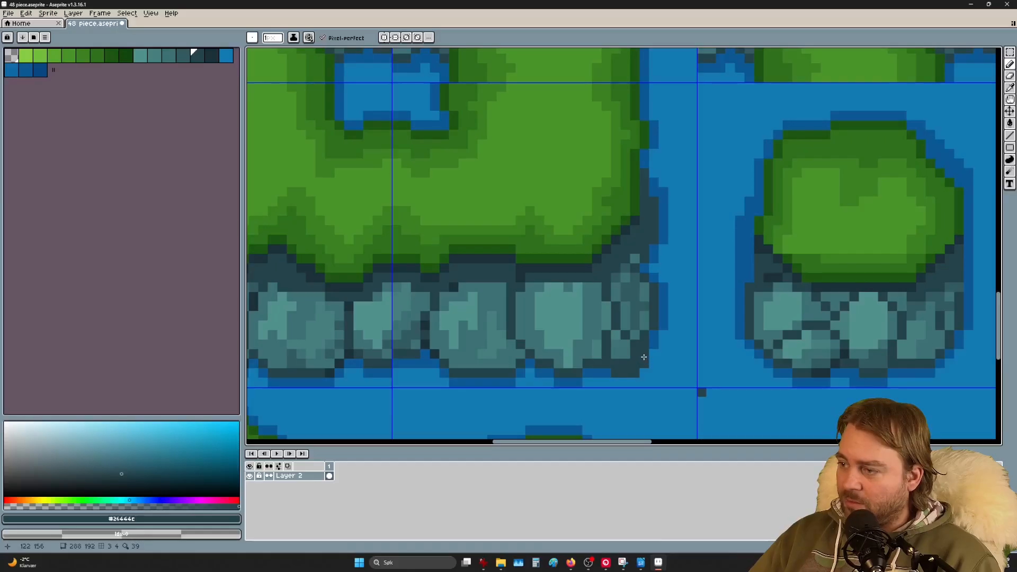
left_click(644, 355)
Step: Repaint the rock's lower-right edge pixels teal, undoing one stray pixel
scroll(638, 361, "up", 3)
key("i")
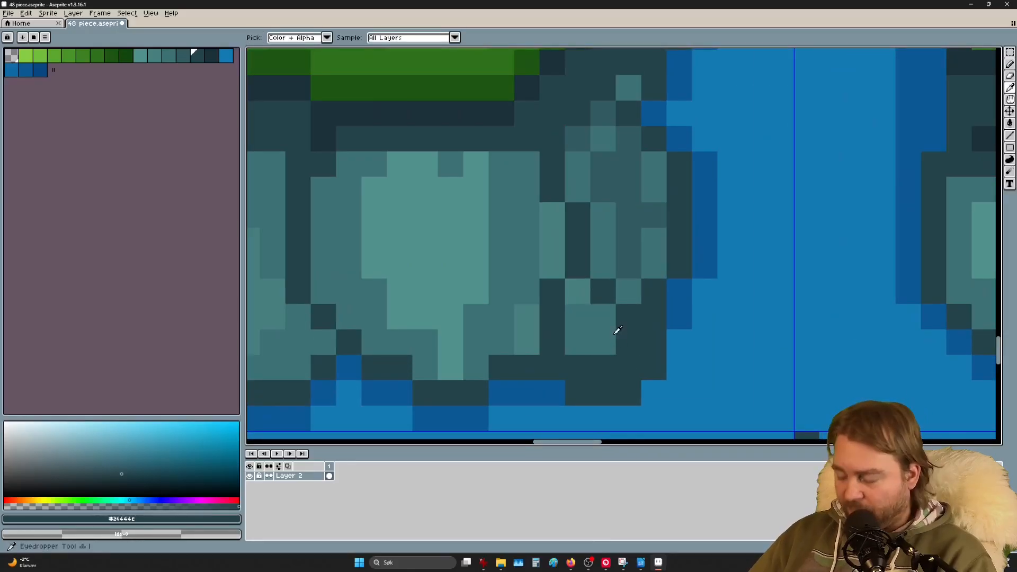
left_click(597, 337)
key("b")
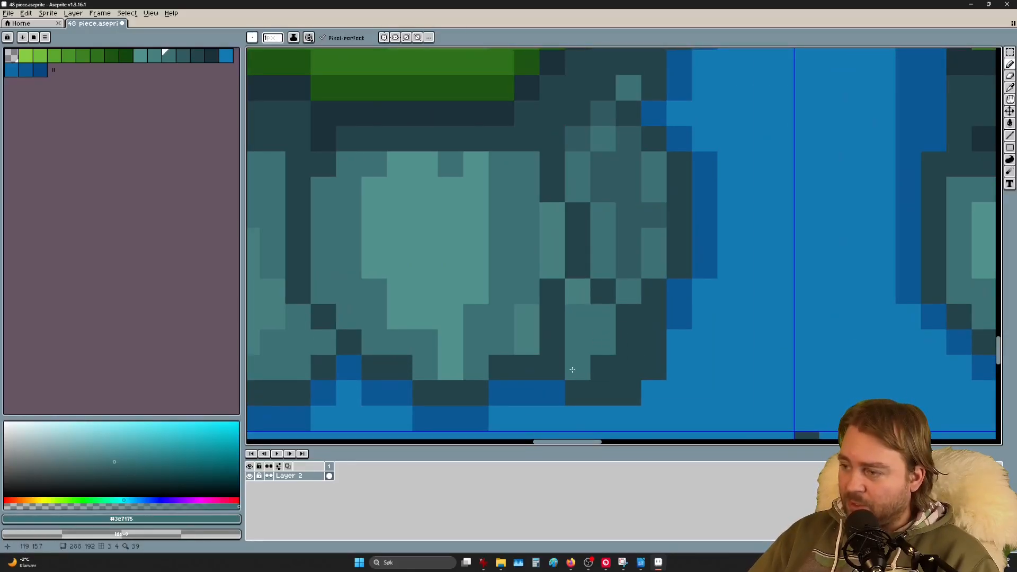
left_click(572, 370)
left_click_drag(606, 370, 646, 324)
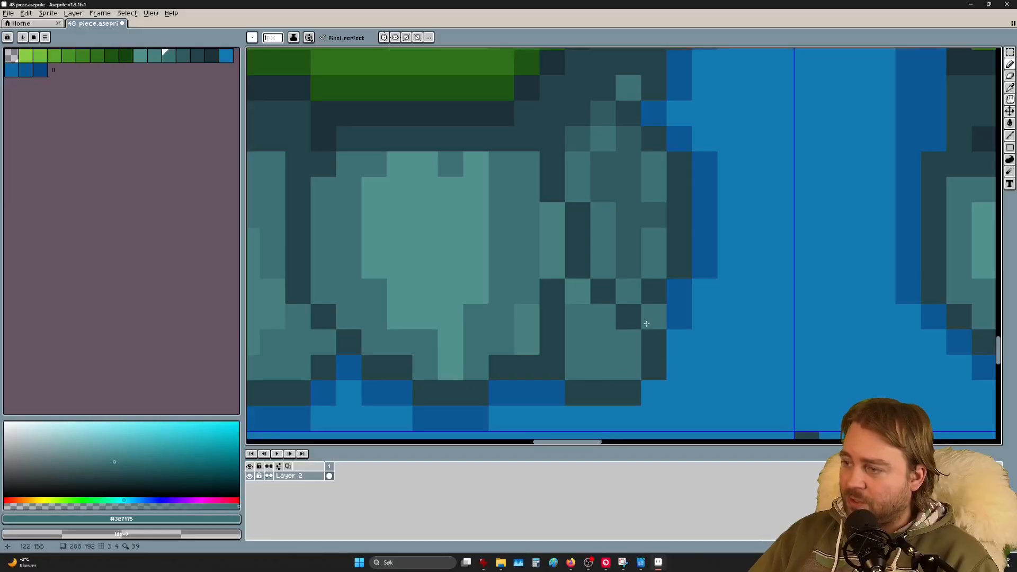
key("ctrl+z")
Step: Paint dark water-blue pixels along the rock's right edge and bottom row
key("i")
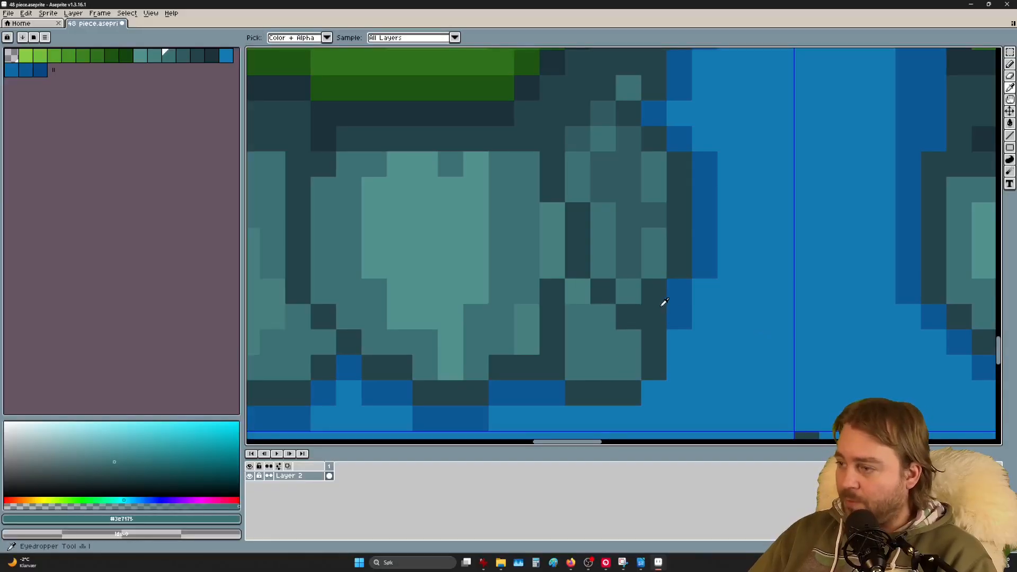
left_click(683, 318)
key("b")
left_click(653, 316)
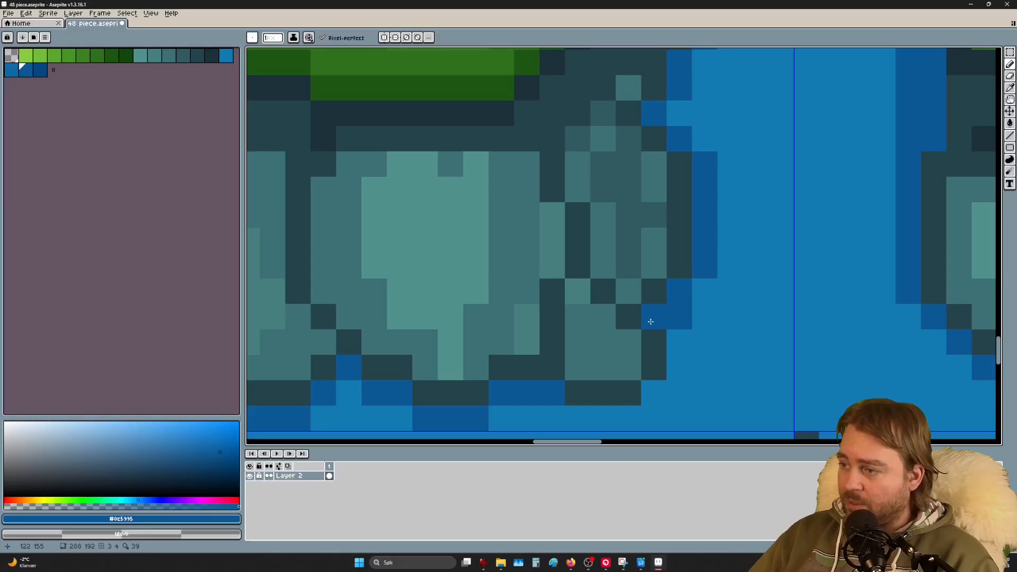
left_click(678, 341)
left_click(679, 367)
left_click(658, 410)
mouse_move(657, 409)
left_mouse_down()
mouse_move(665, 390)
mouse_move(580, 414)
left_mouse_up()
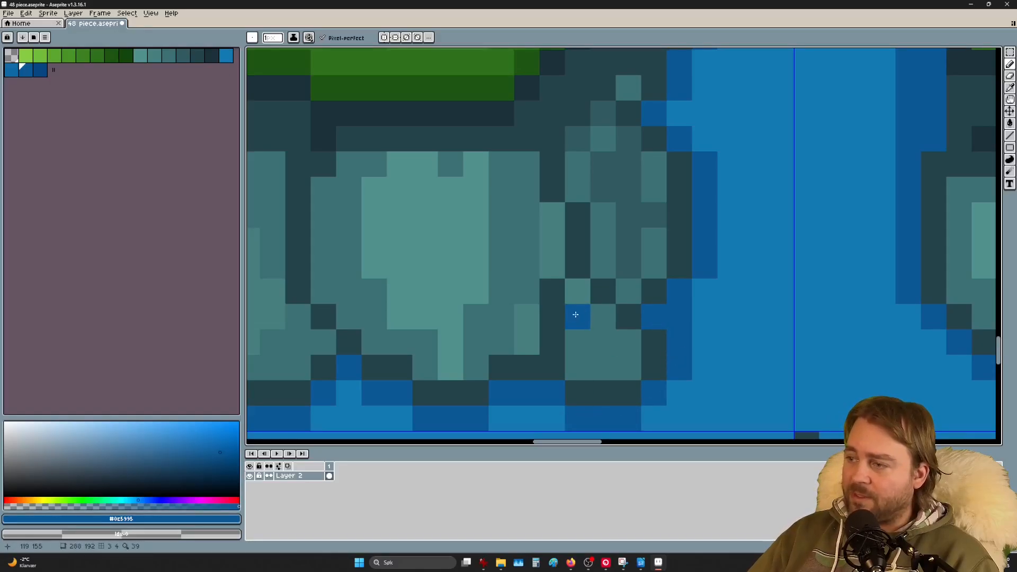
scroll(598, 328, "down", 5)
scroll(542, 321, "down", 2)
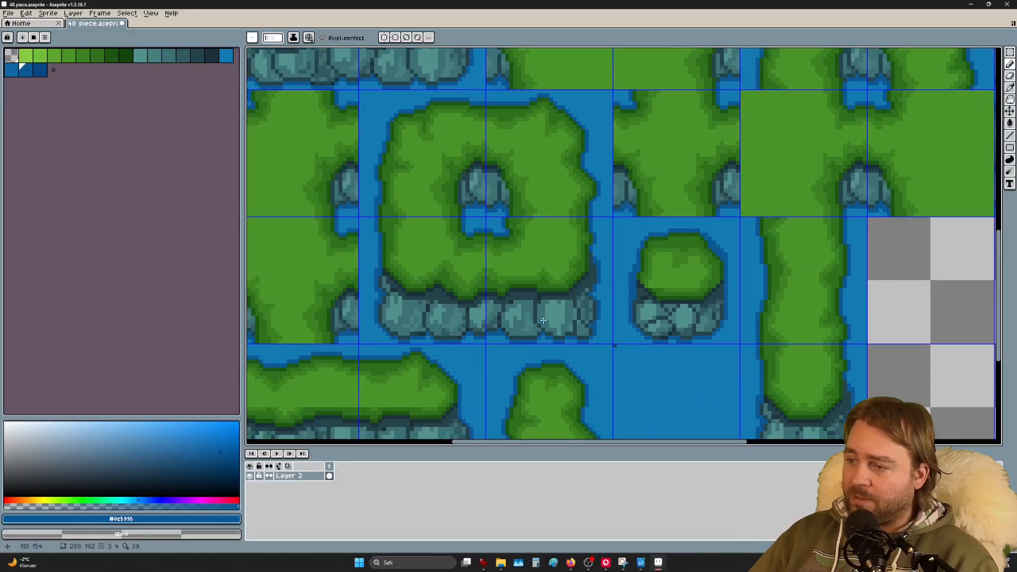
scroll(571, 281, "down", 3)
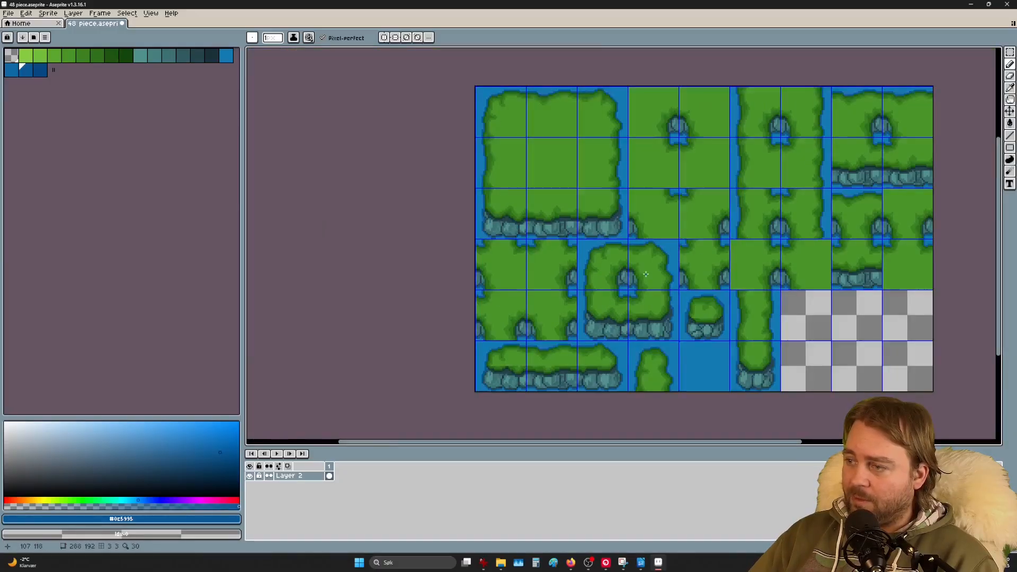
scroll(646, 274, "up", 2)
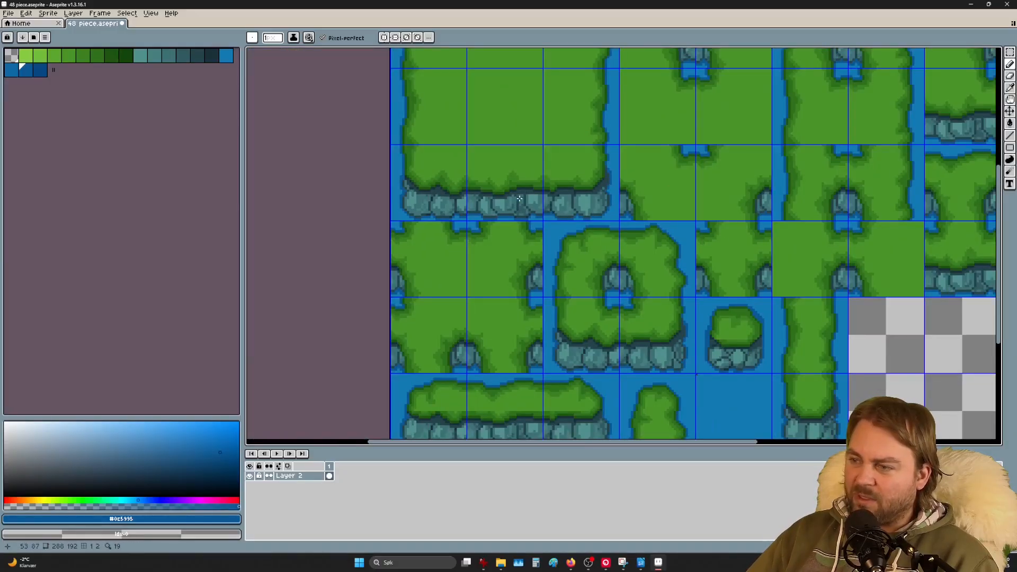
middle_click_drag(691, 381, 580, 297)
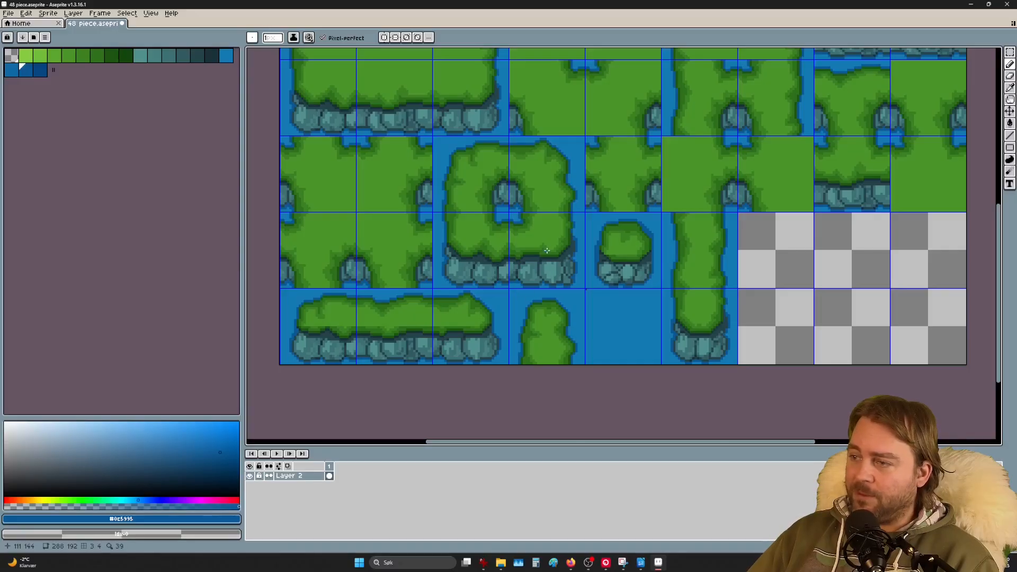
scroll(546, 250, "up", 3)
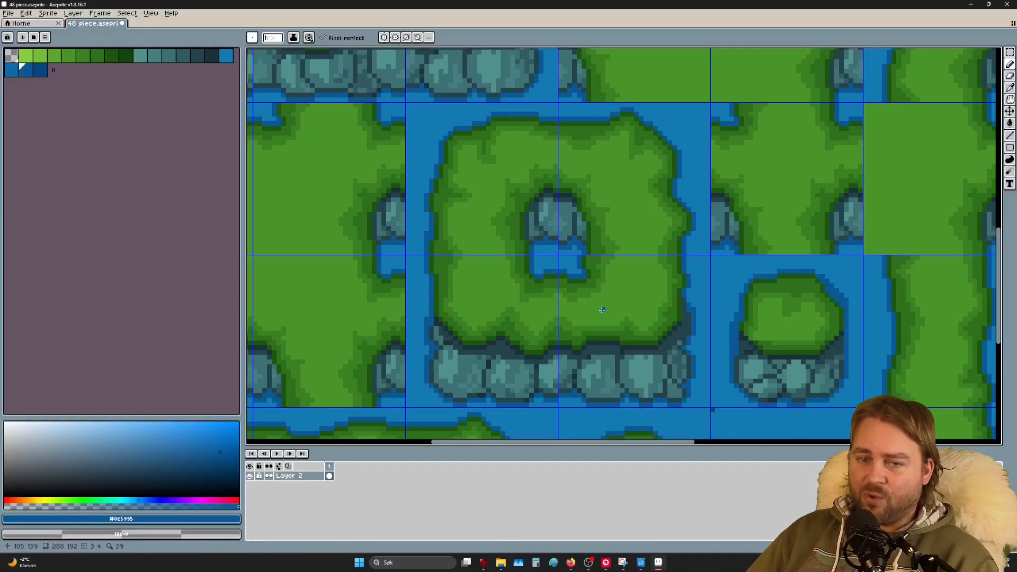
scroll(602, 310, "down", 5)
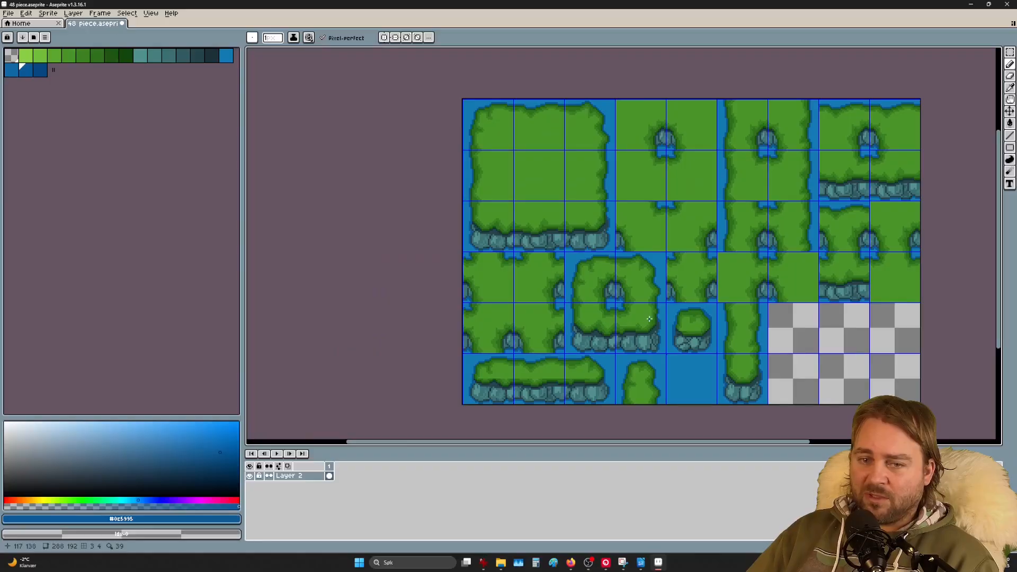
middle_click_drag(649, 312, 564, 284)
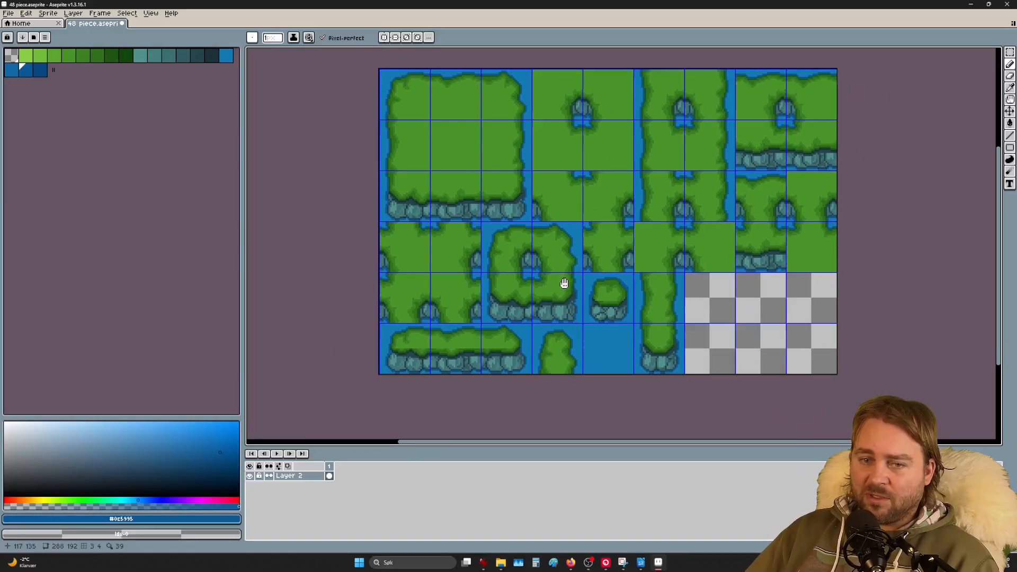
scroll(772, 336, "up", 2)
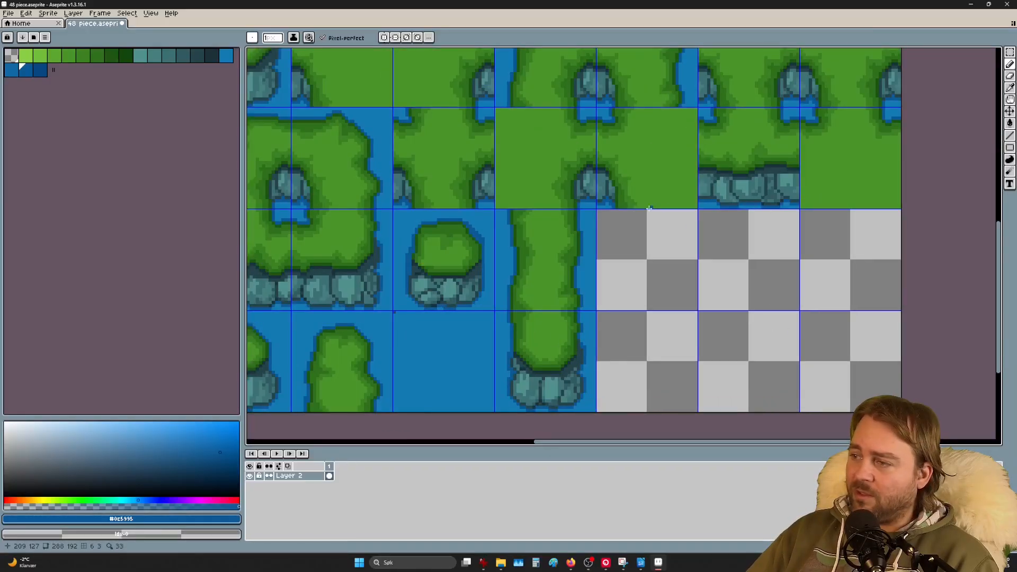
scroll(748, 172, "up", 4)
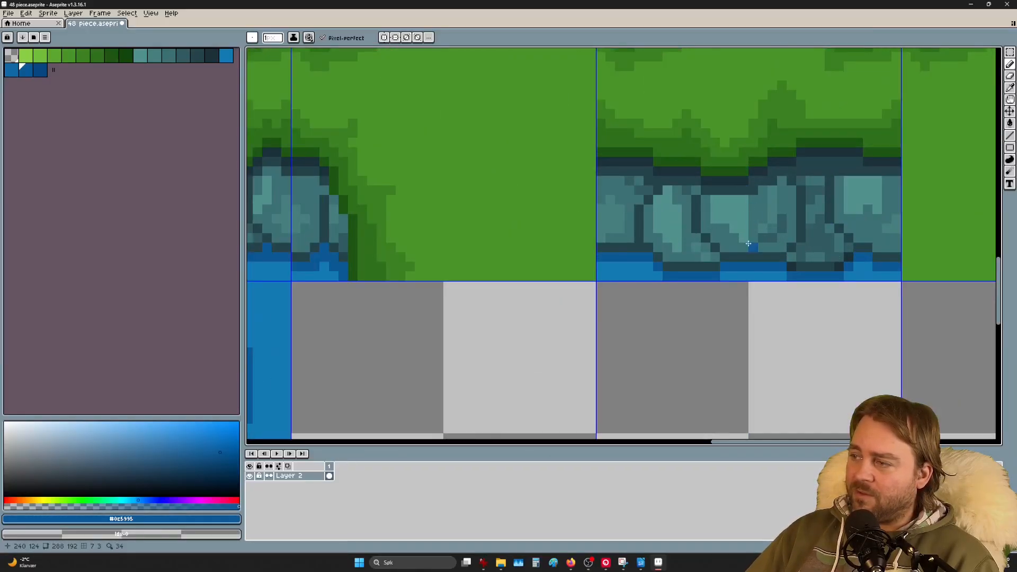
scroll(675, 214, "down", 3)
scroll(676, 214, "down", 3)
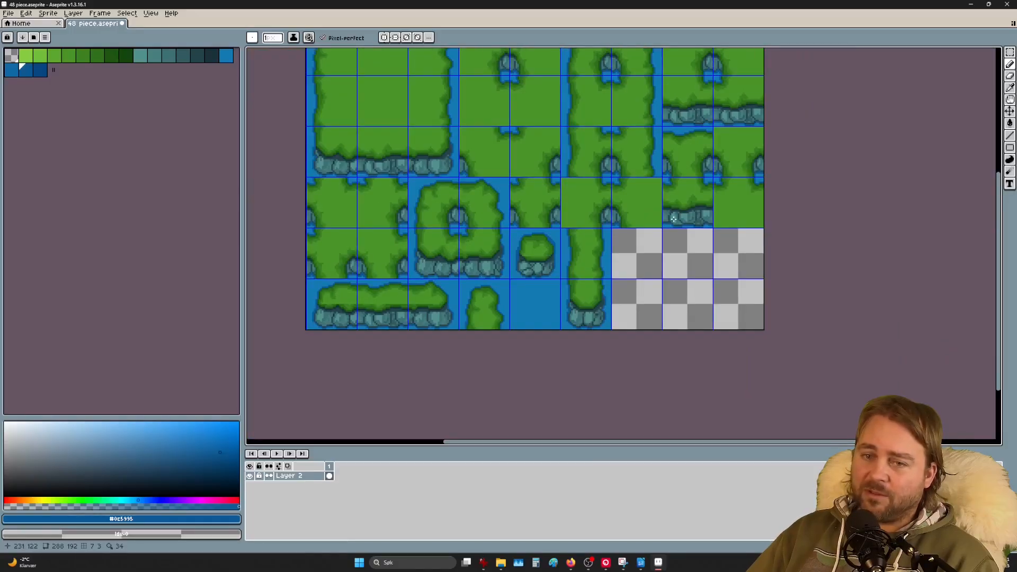
scroll(626, 212, "up", 2)
scroll(626, 212, "down", 1)
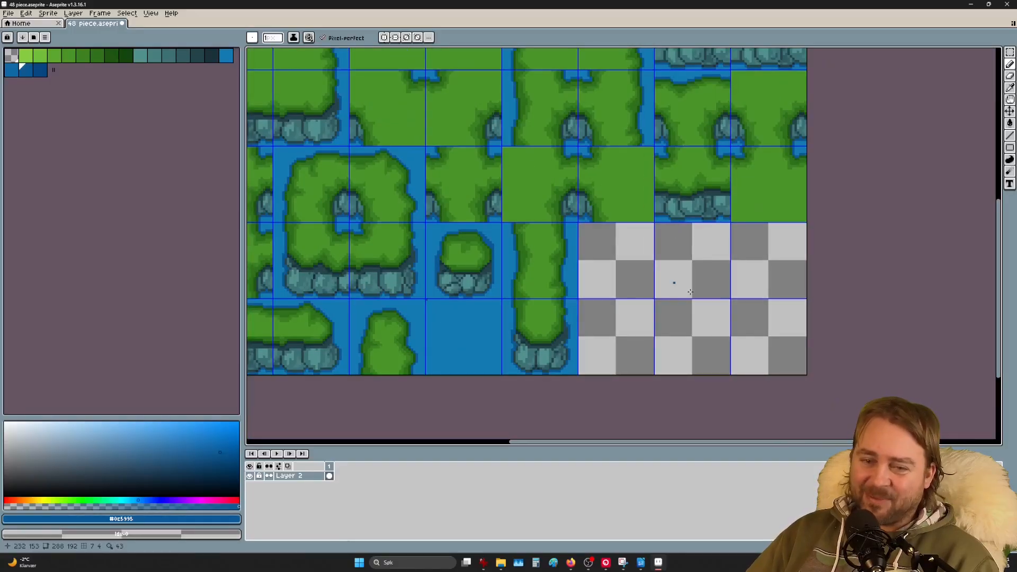
scroll(579, 345, "up", 2)
scroll(576, 344, "down", 1)
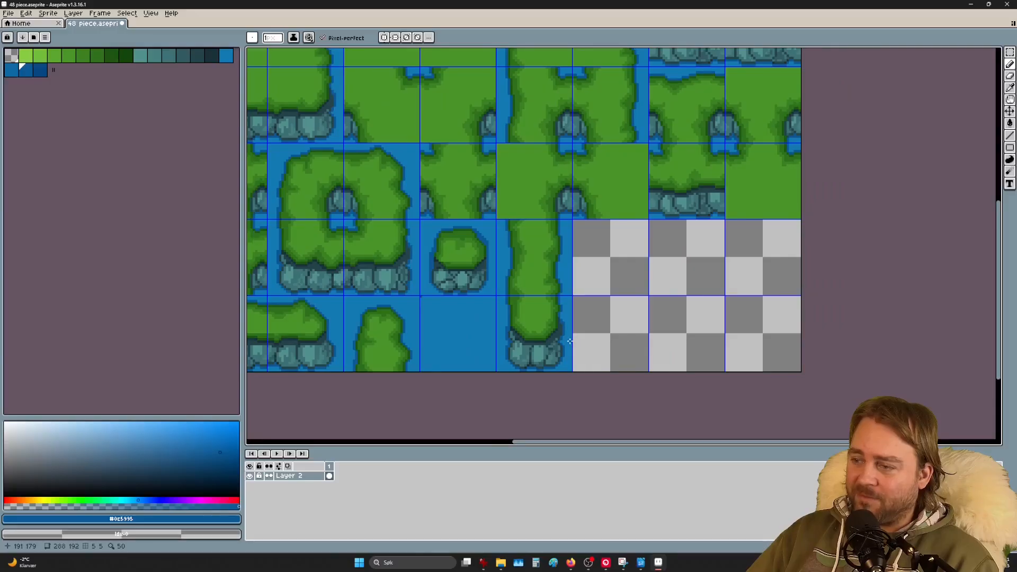
middle_click_drag(306, 184, 393, 195)
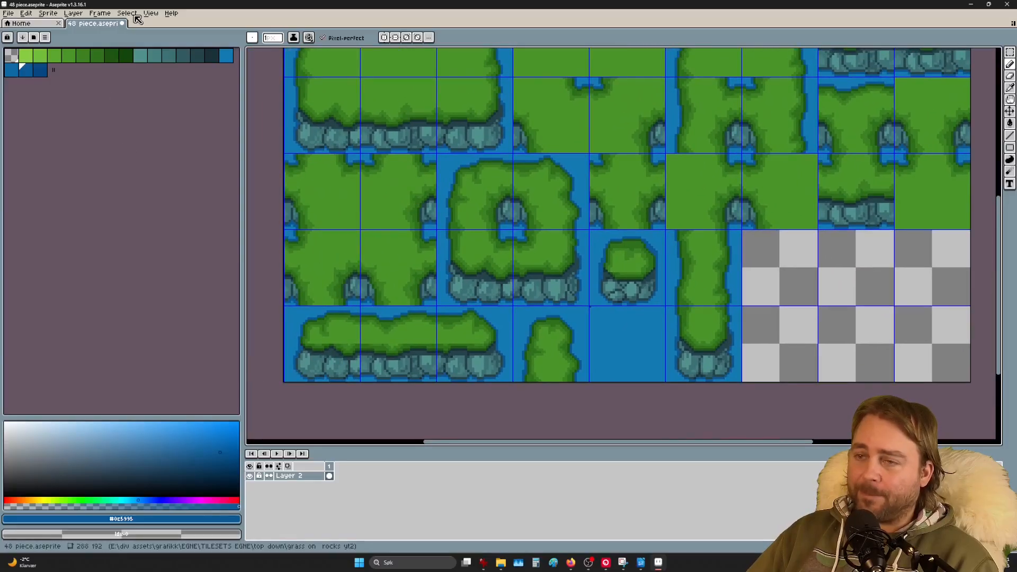
Step: Save the tileset sprite as finished.png with Save As, then minimize Aseprite
left_click(9, 13)
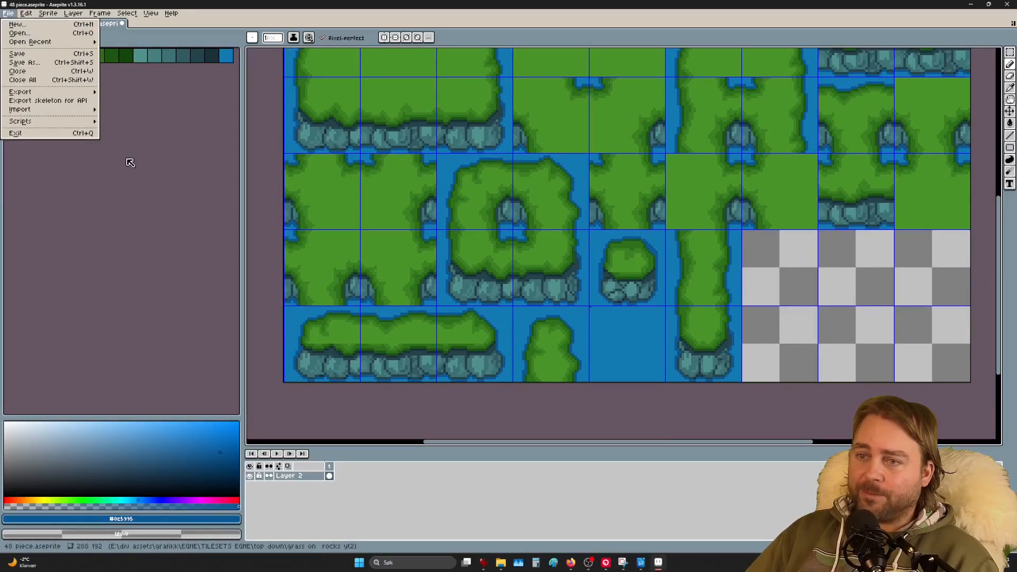
left_click(45, 63)
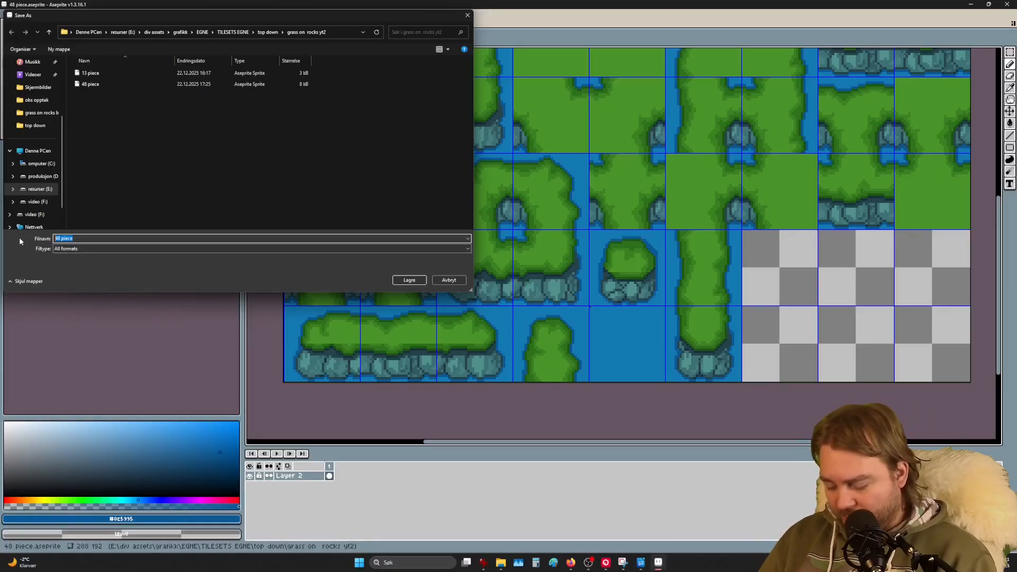
type("finished")
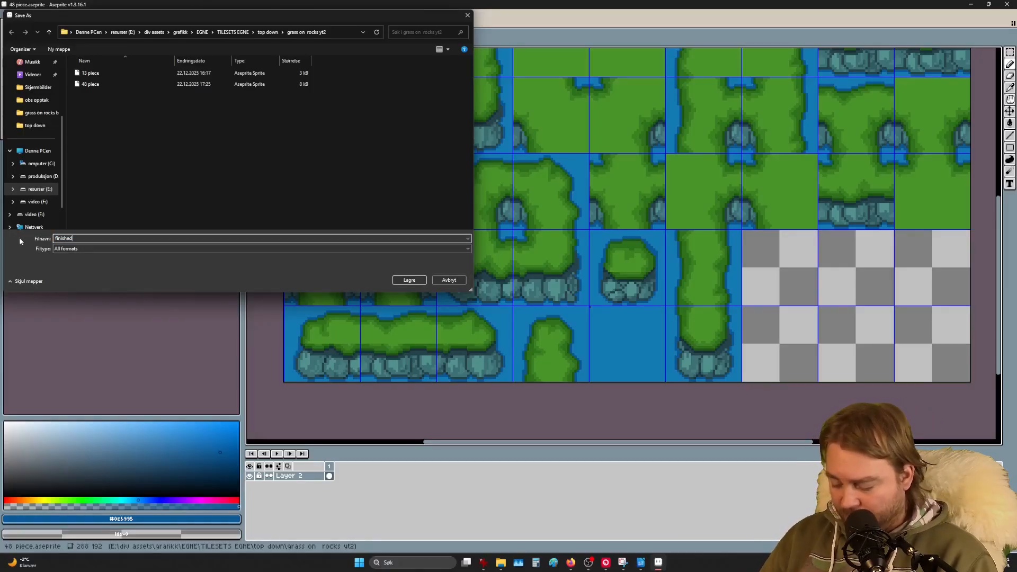
type(".png")
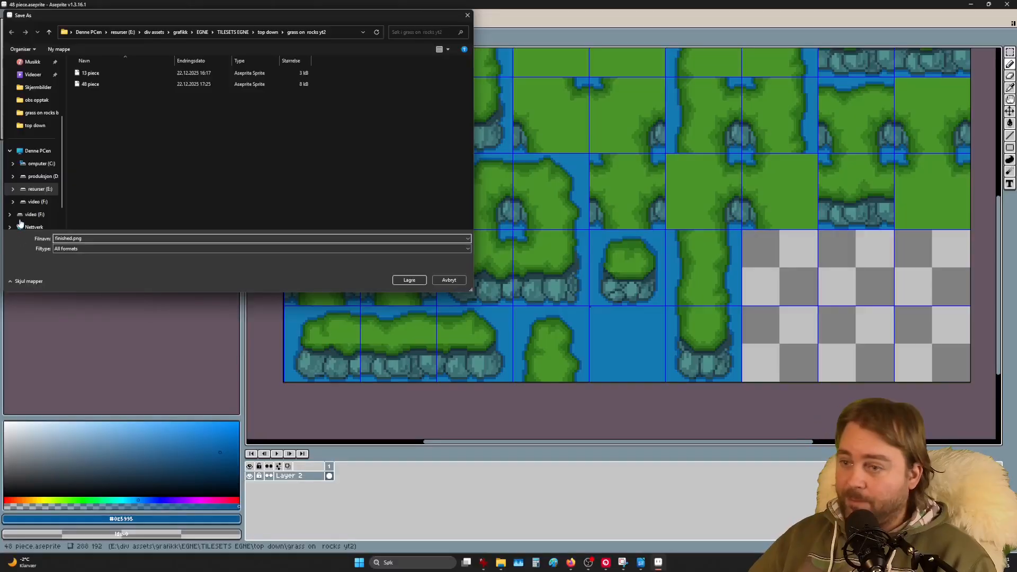
left_click(409, 280)
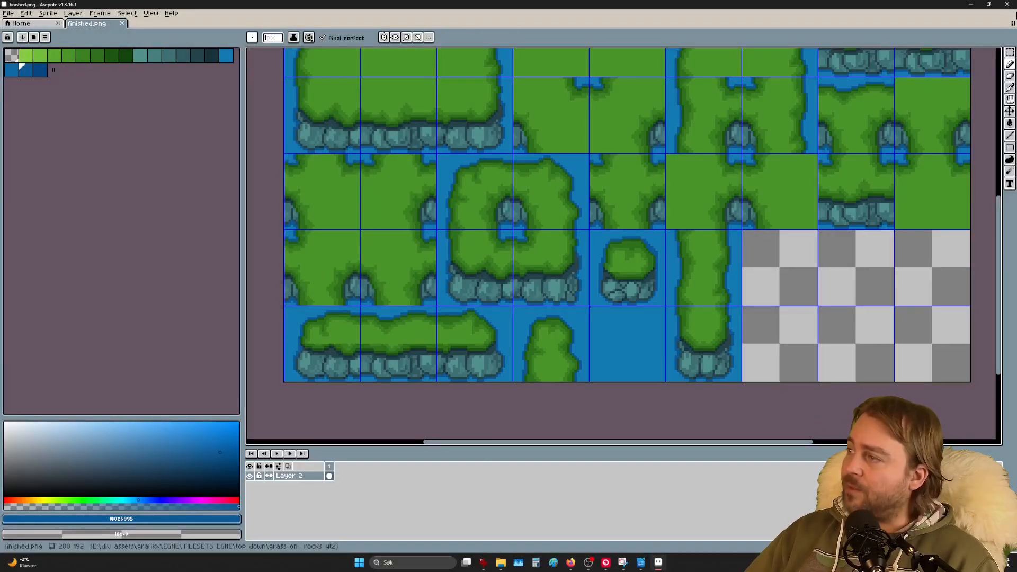
mouse_move(986, 4)
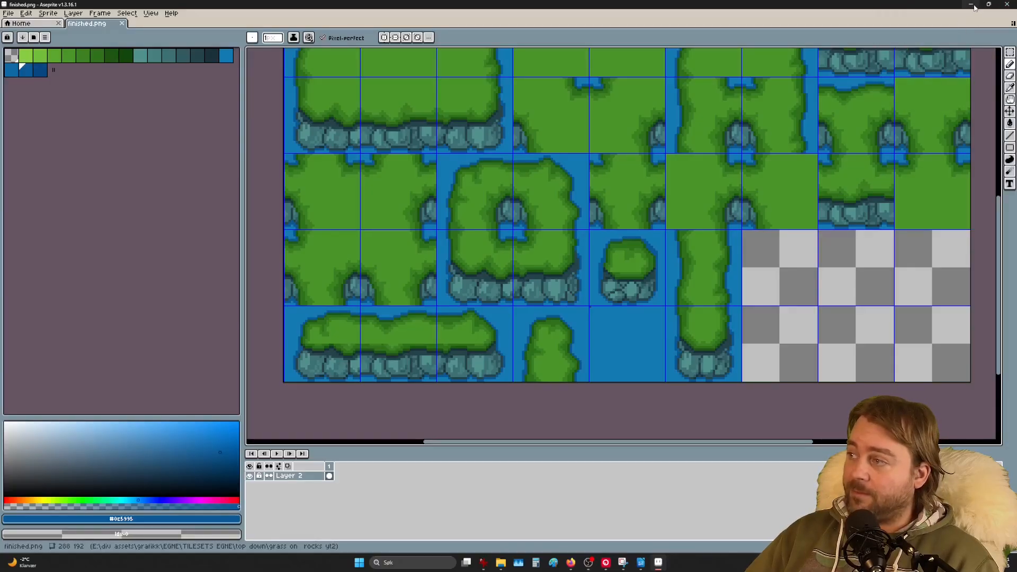
left_click(971, 5)
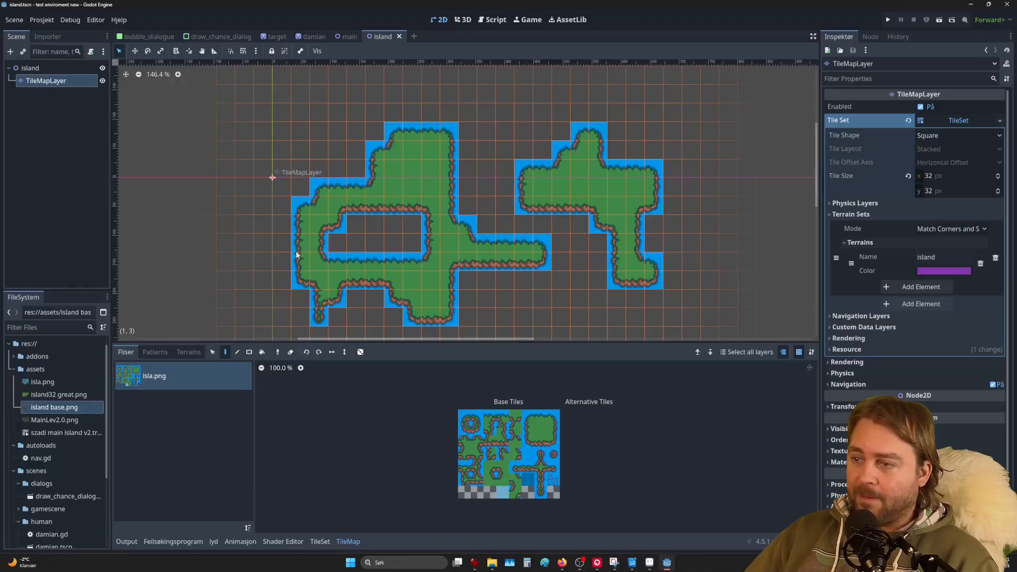
Step: Delete the old painted TileMapLayer node
left_click(45, 81)
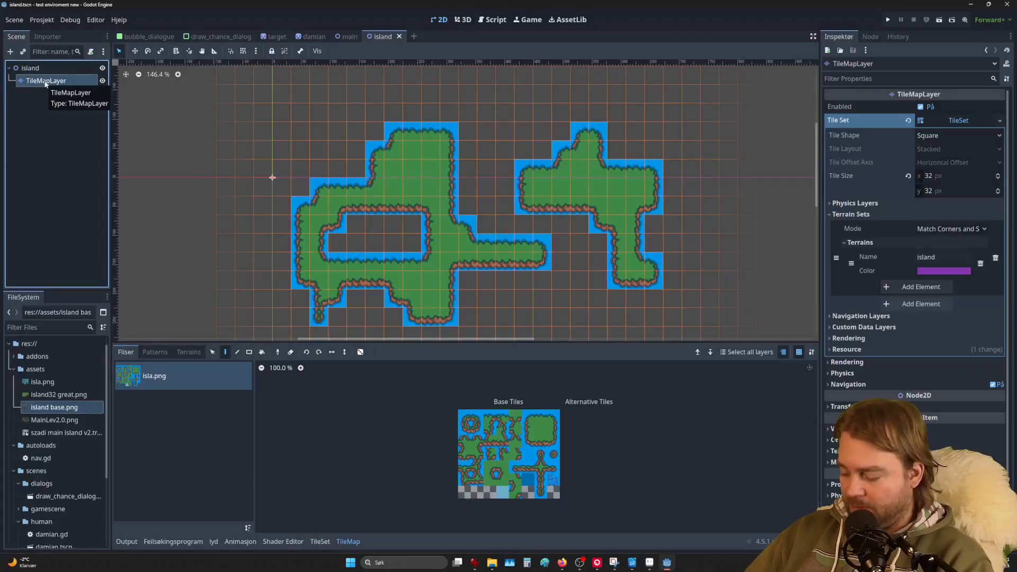
key("Delete")
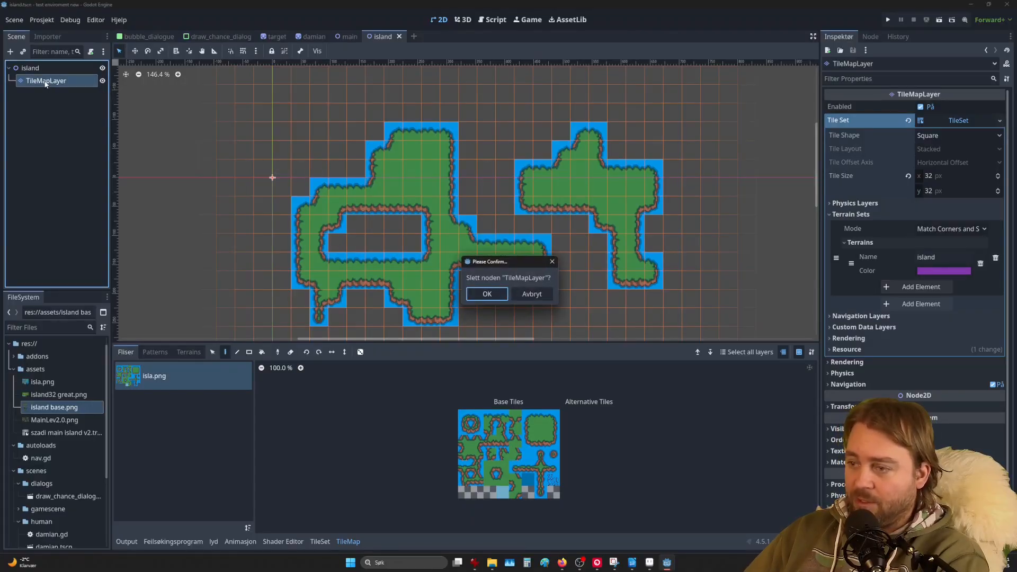
left_click(488, 295)
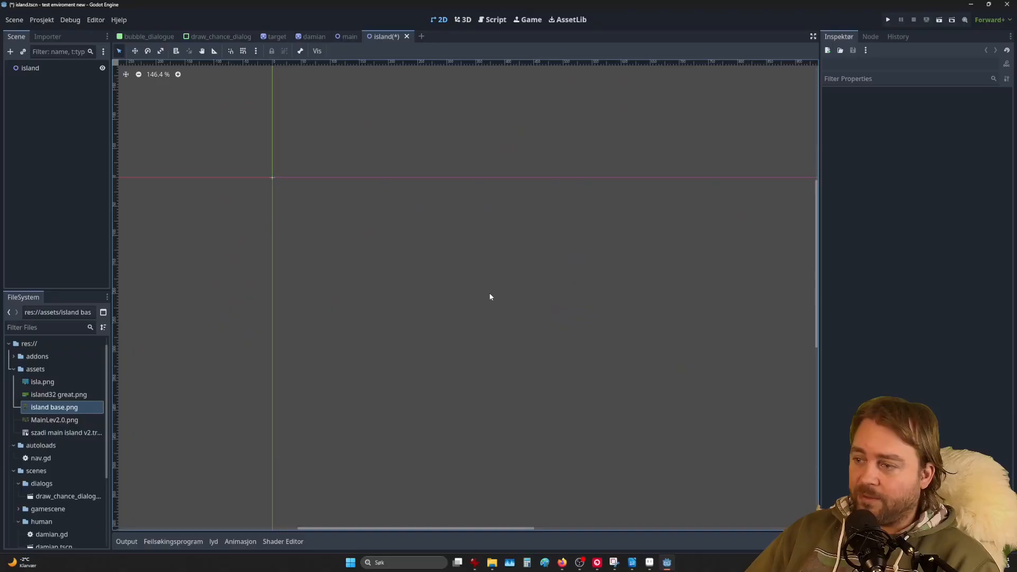
Step: Add a new TileMapLayer child node under the island root
left_click(30, 68)
left_click(10, 51)
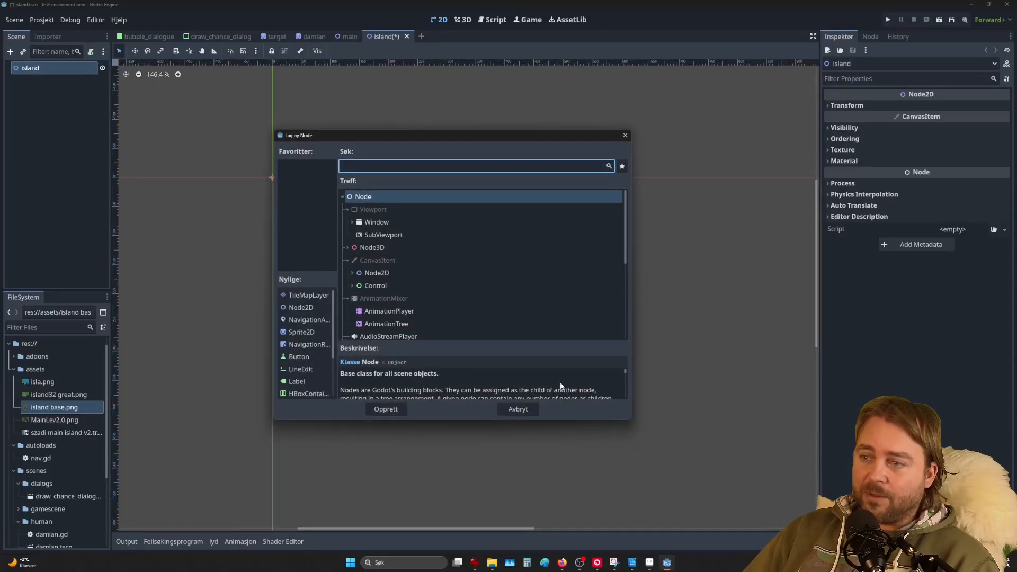
type("tile")
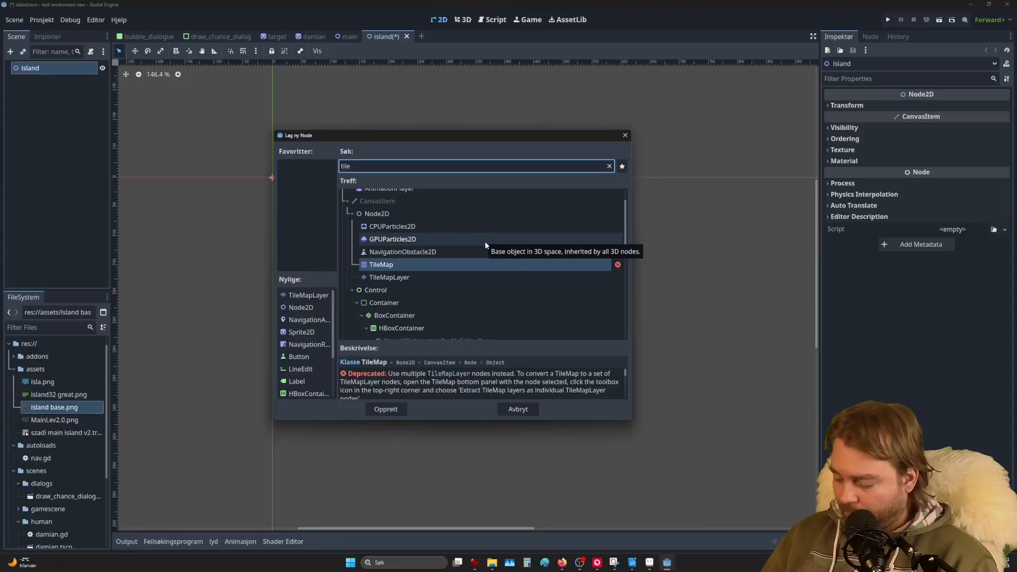
key("Down")
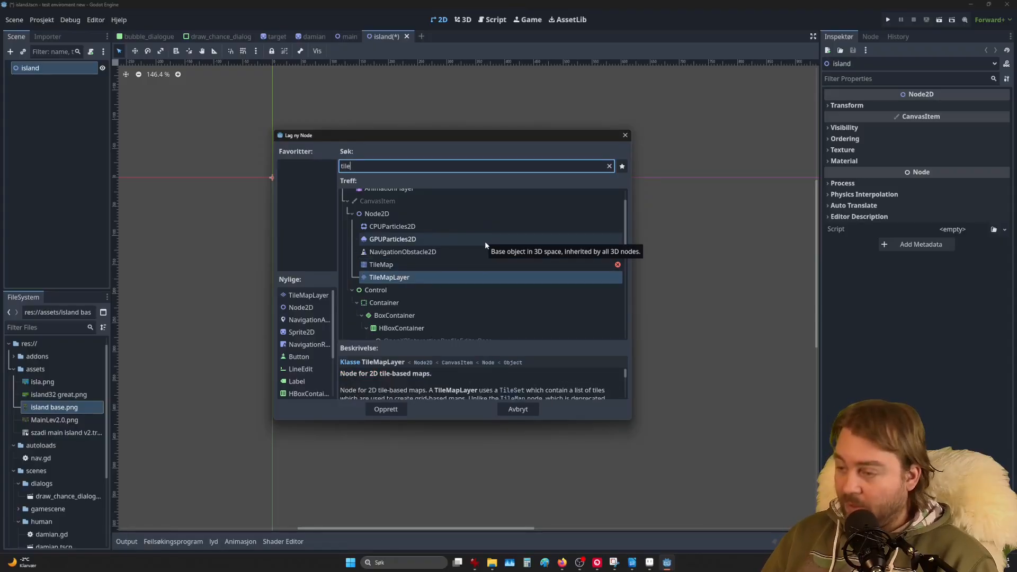
left_click(400, 280)
left_click(388, 408)
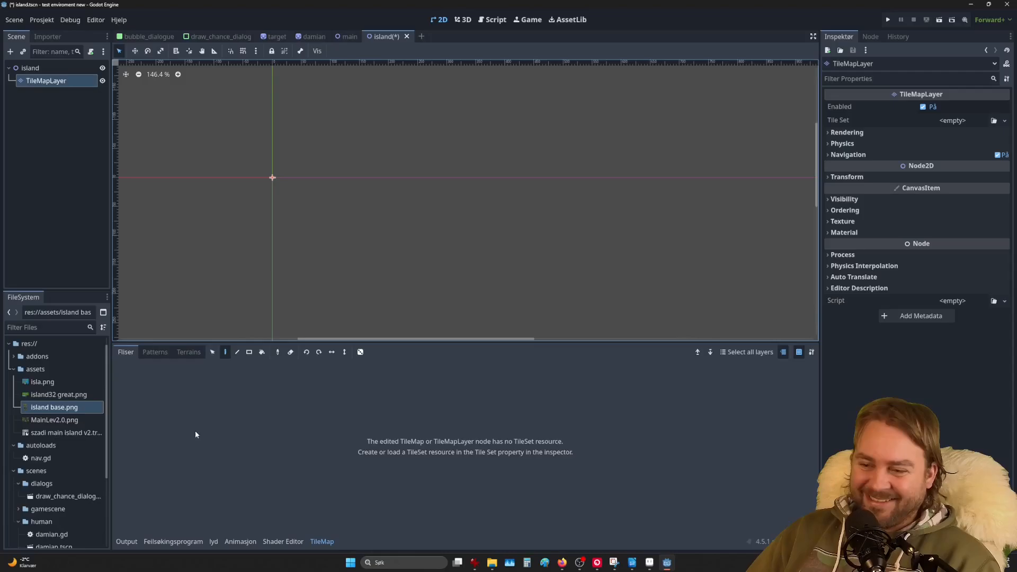
Step: Open the assets folder in File Explorer and paste finished.png into it
right_click(26, 365)
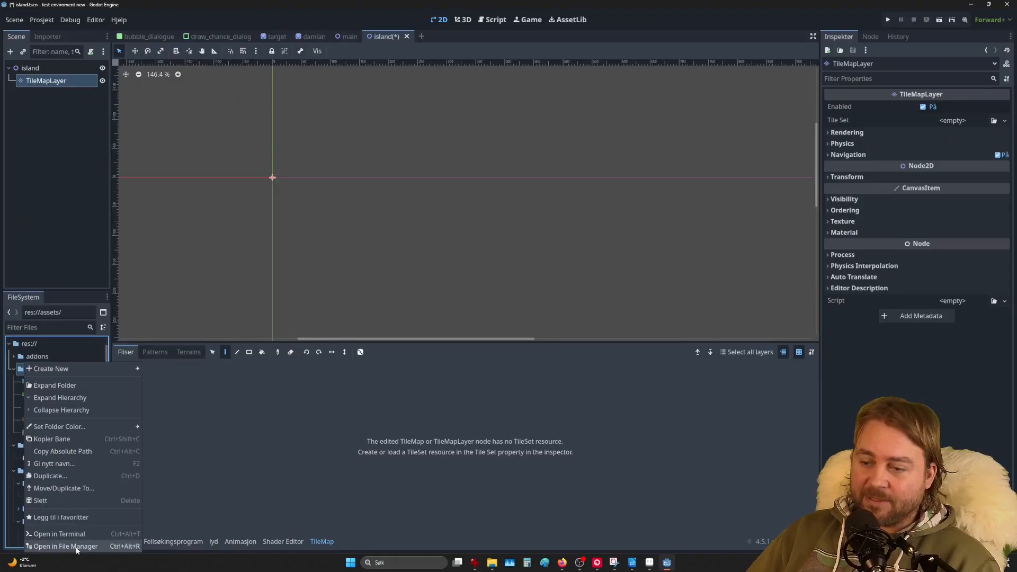
left_click(76, 547)
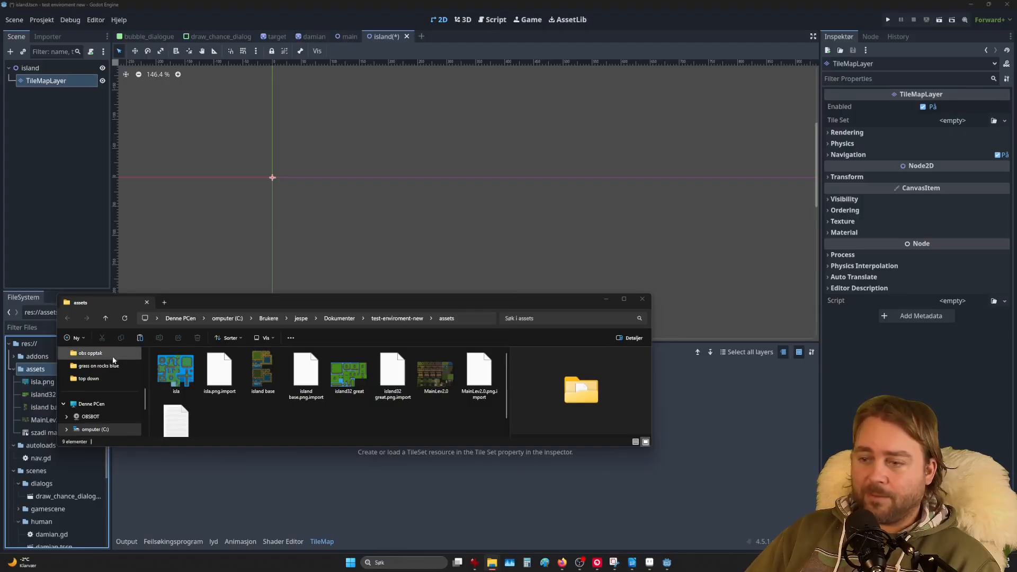
right_click(267, 418)
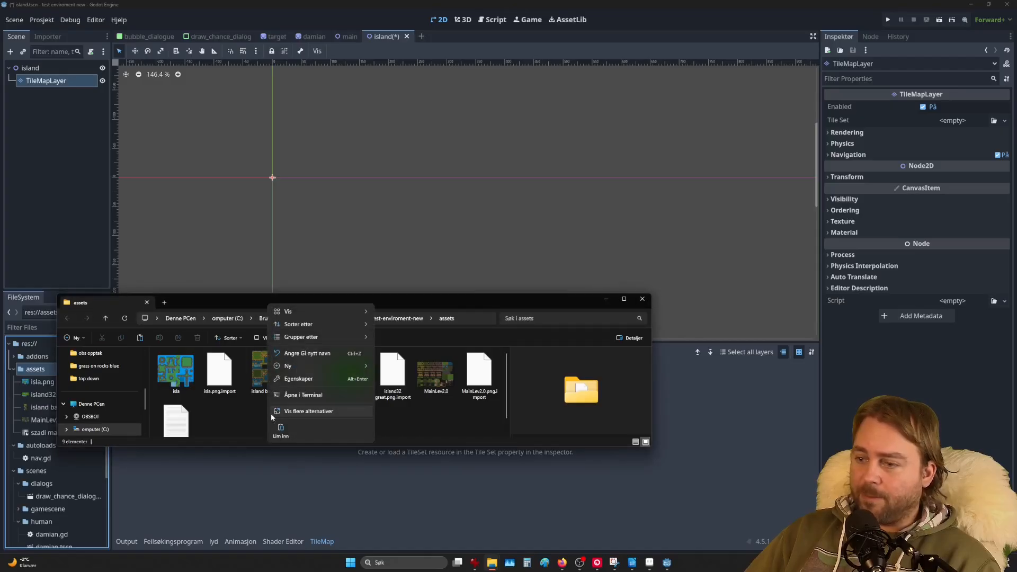
left_click(288, 436)
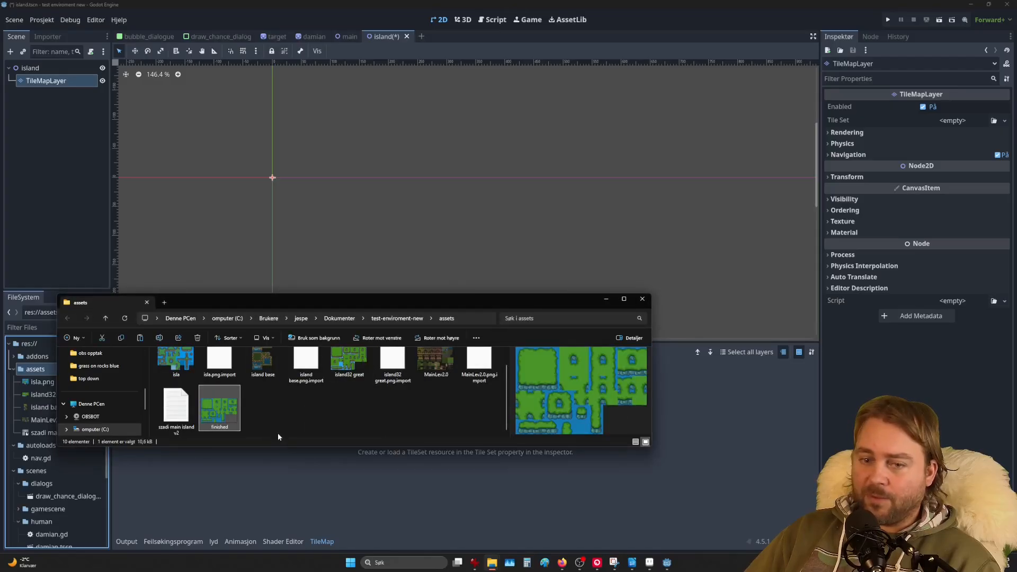
left_click(321, 411)
left_click(218, 414)
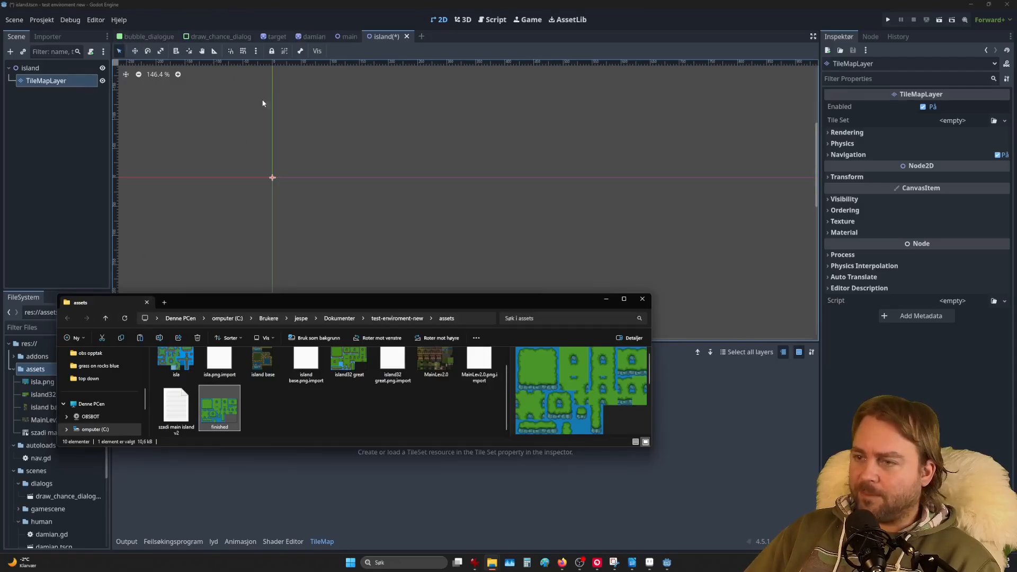
Step: Switch back to Godot so it imports finished.png into assets
left_click(211, 12)
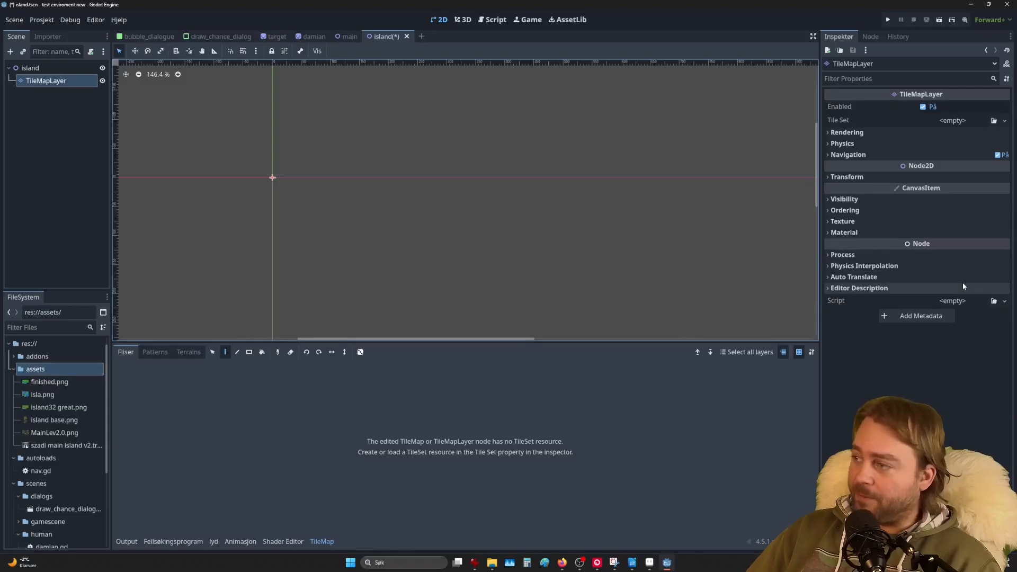
Step: Create a new TileSet on the TileMapLayer with tile size 32 x 32 px
left_click(964, 121)
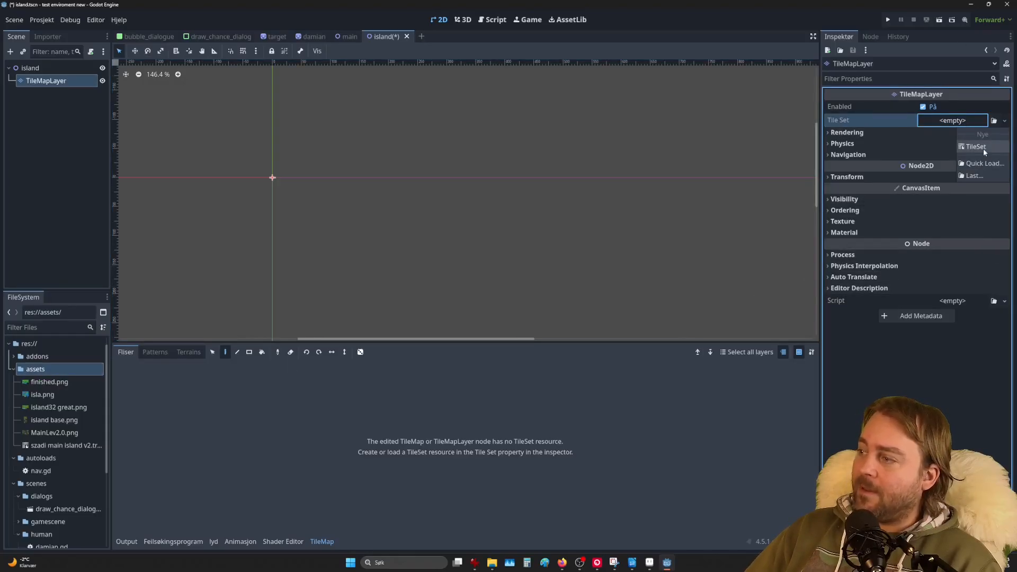
left_click(983, 148)
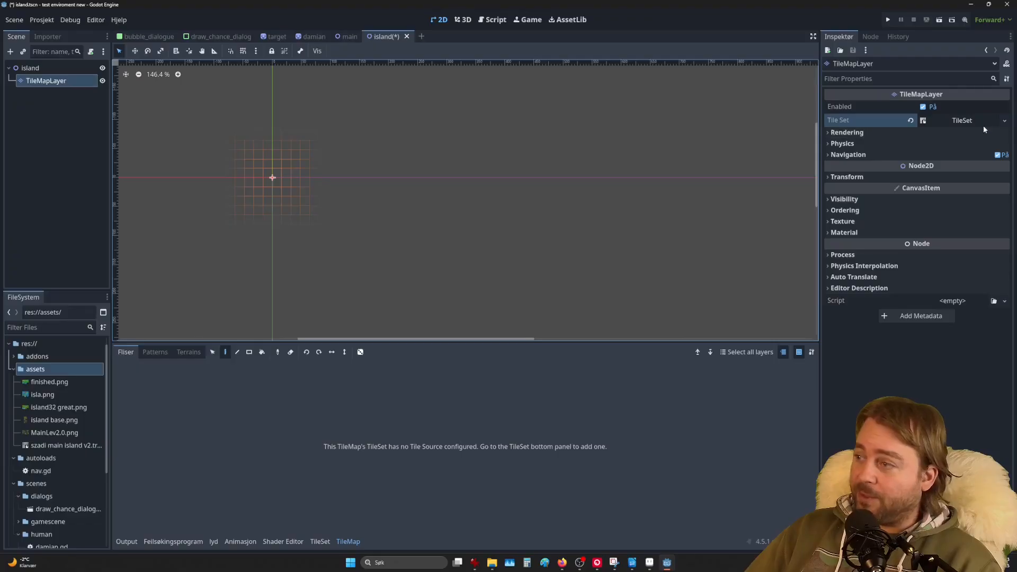
left_click(957, 121)
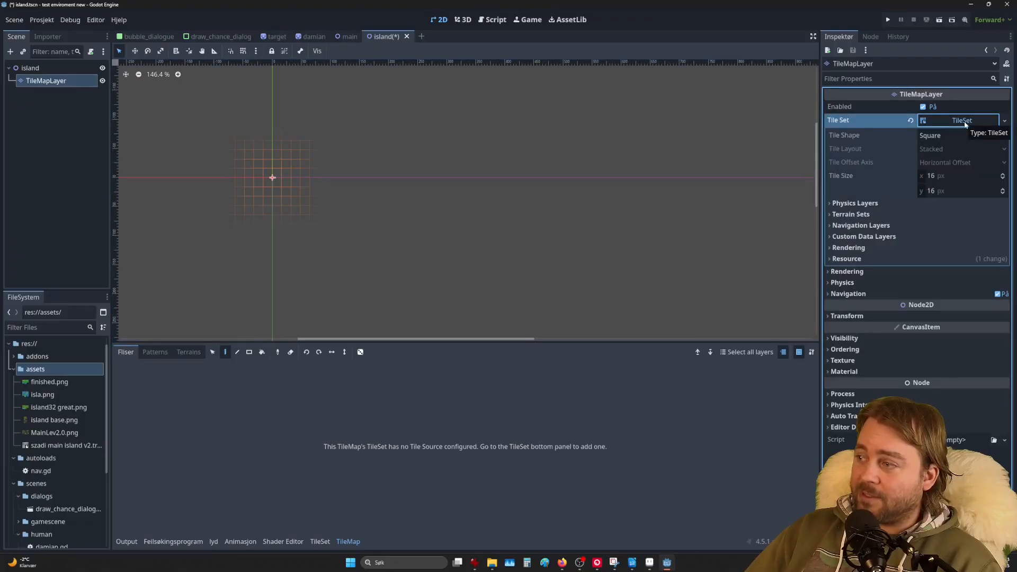
left_click(934, 175)
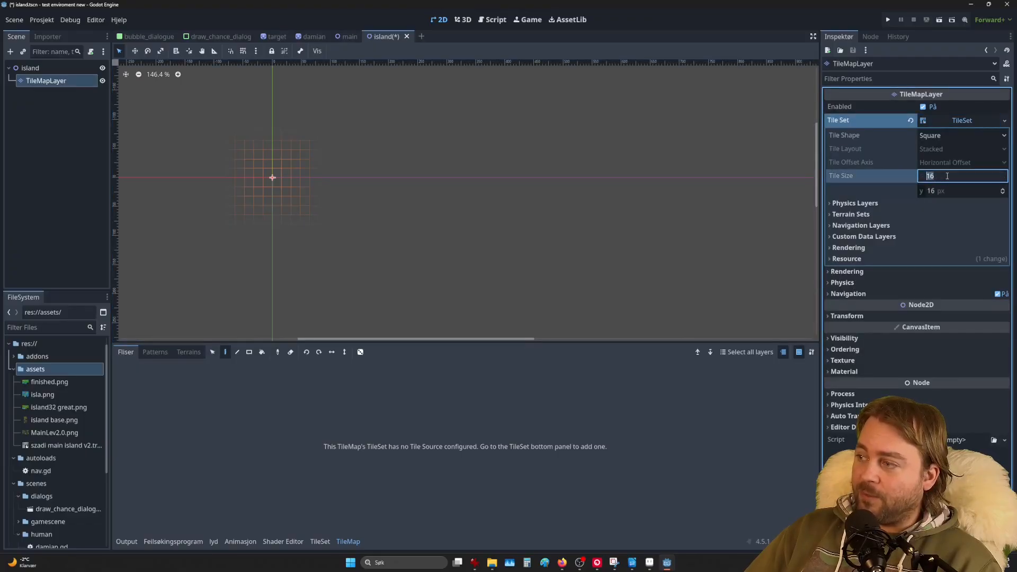
type("32")
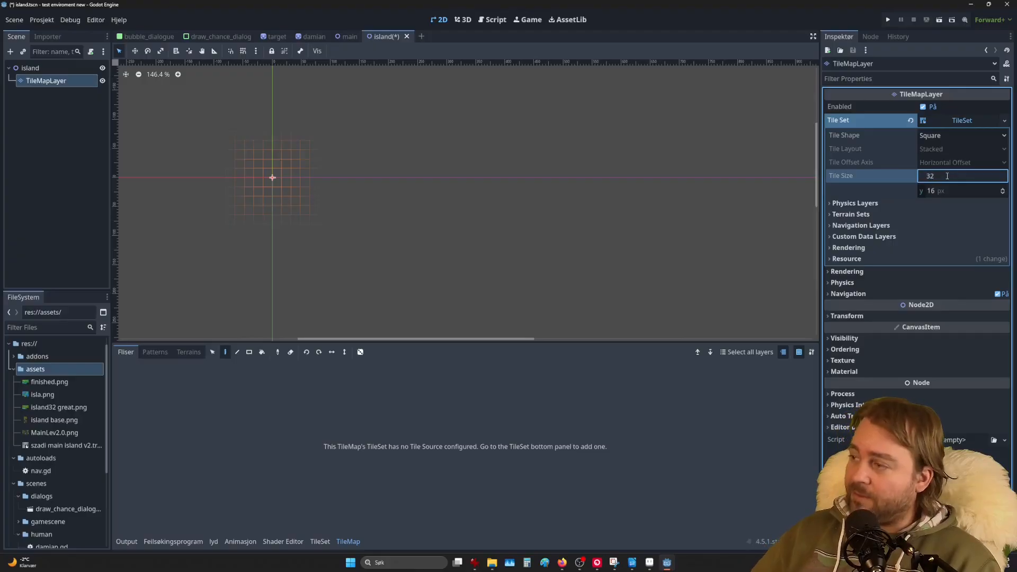
left_click(942, 189)
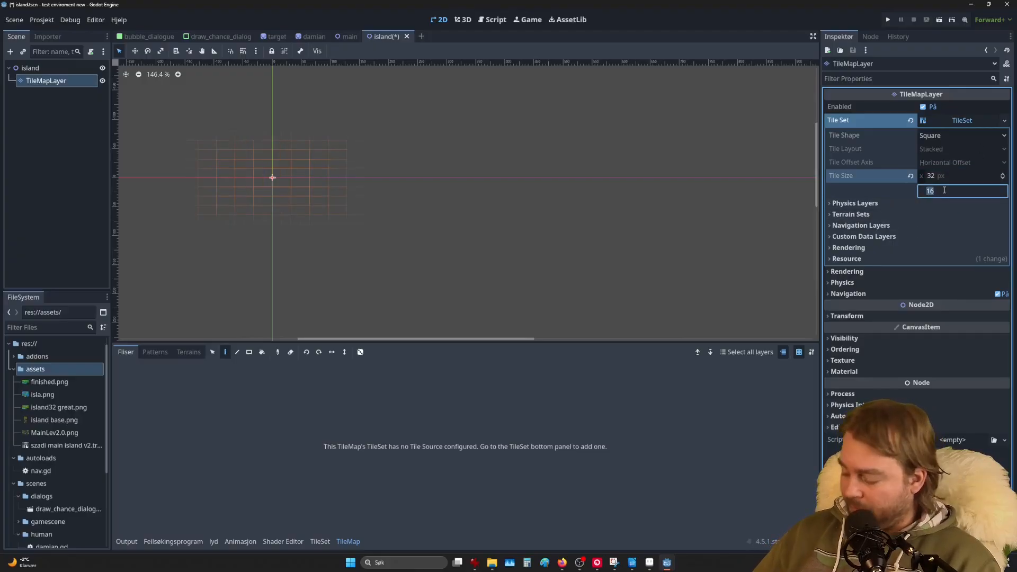
type("32")
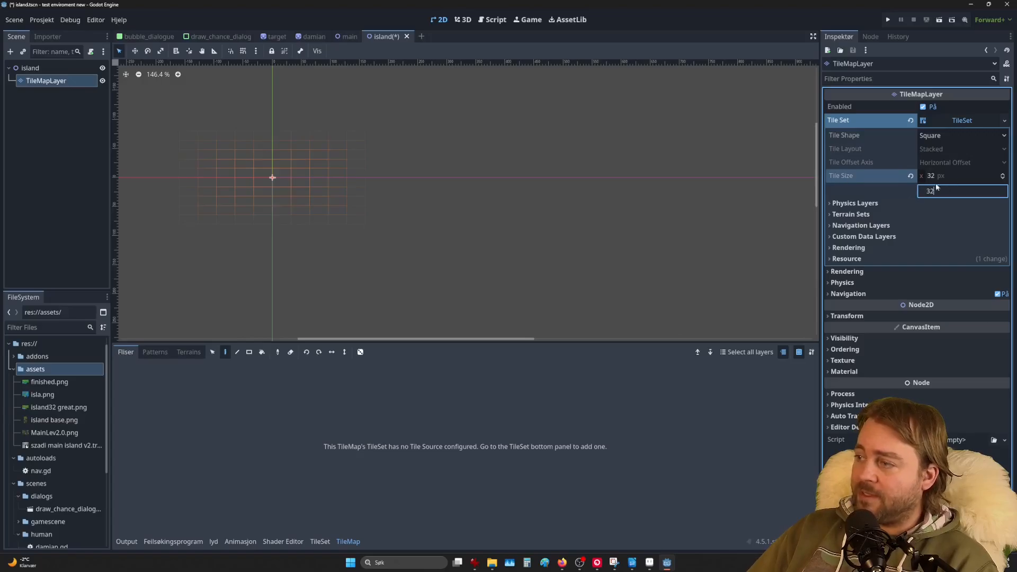
Step: Add finished.png as a TileSet atlas source with auto-created tiles, enlarging the editor panel
left_click(320, 541)
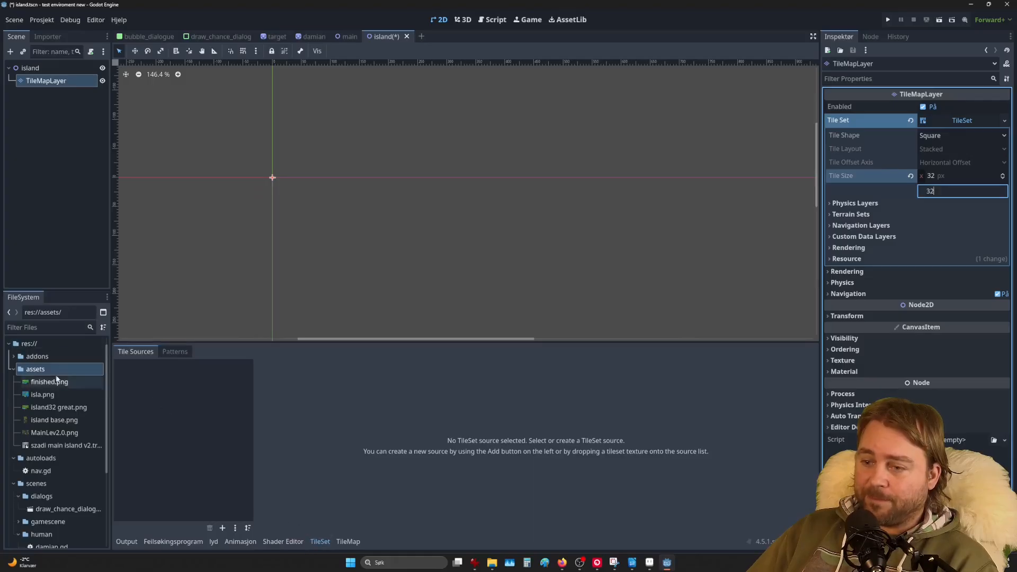
left_click_drag(55, 382, 168, 396)
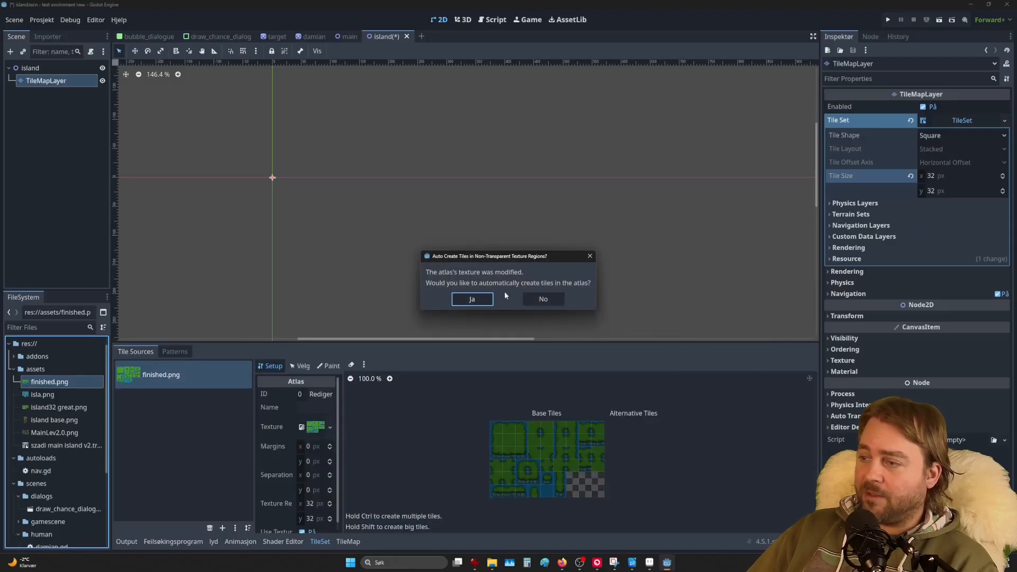
left_click(471, 300)
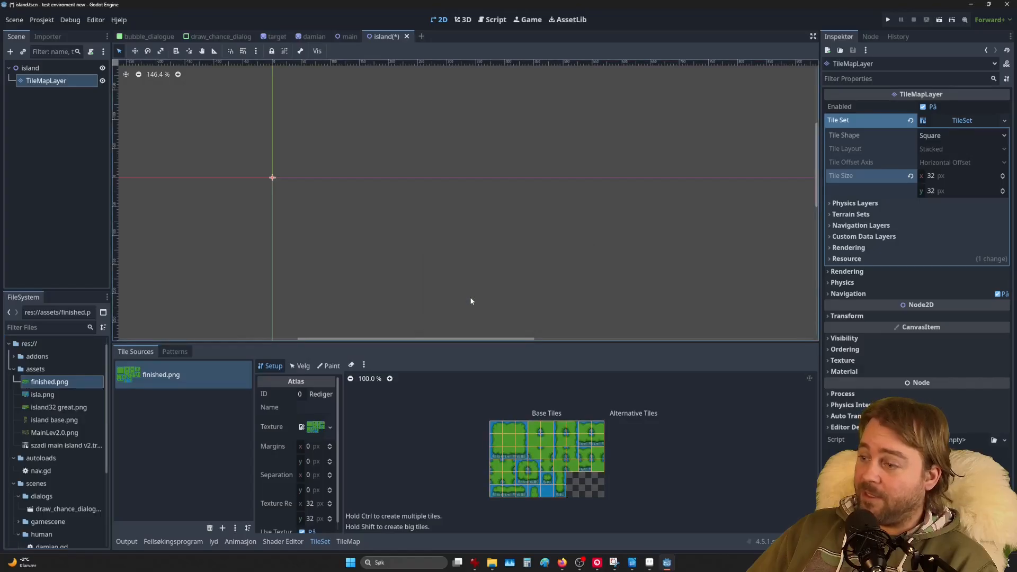
scroll(578, 465, "up", 3)
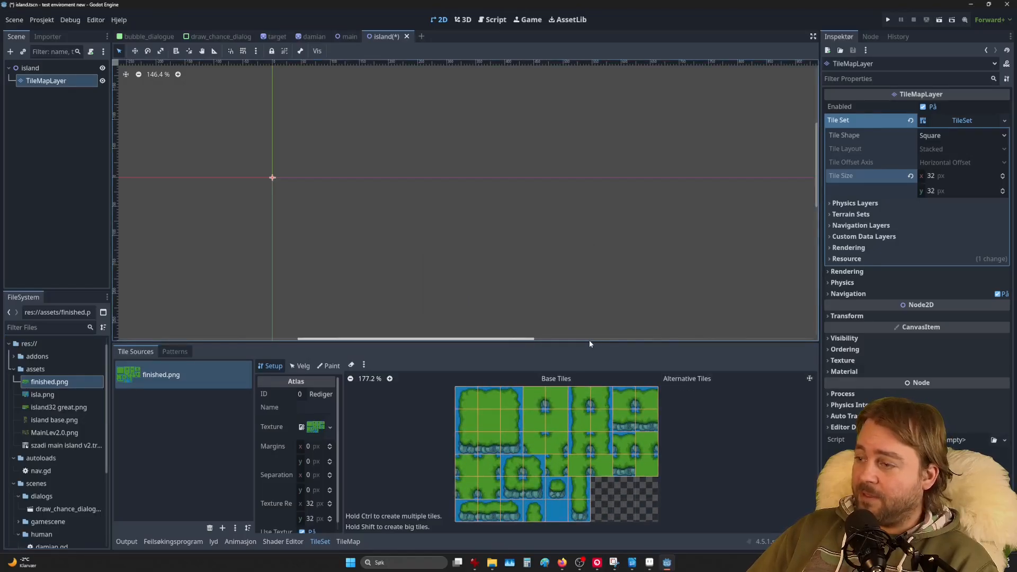
left_click_drag(590, 342, 590, 137)
scroll(501, 376, "up", 4)
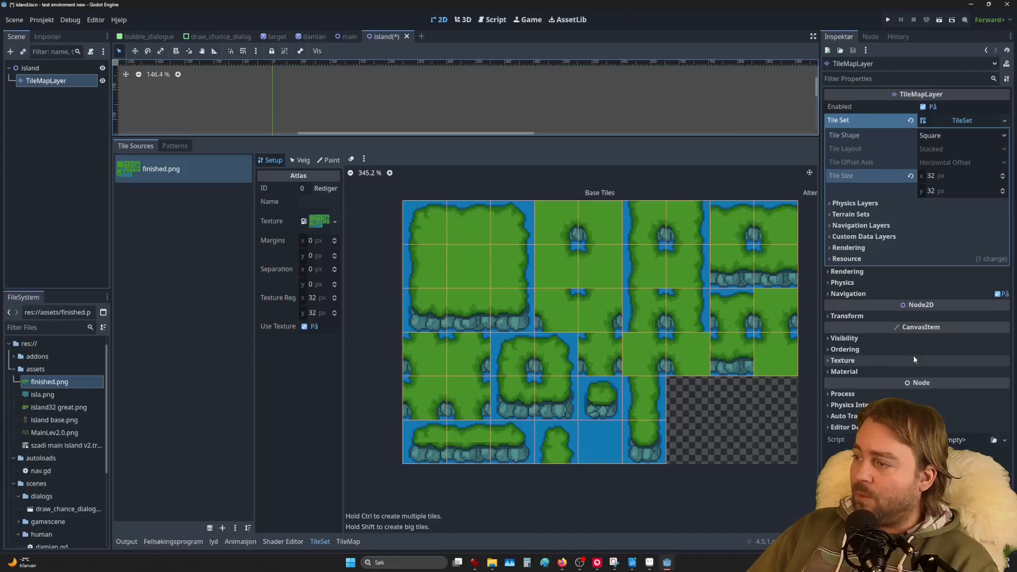
Step: Add a Match Corners and Sides terrain set holding one terrain named 'island'
left_click(863, 215)
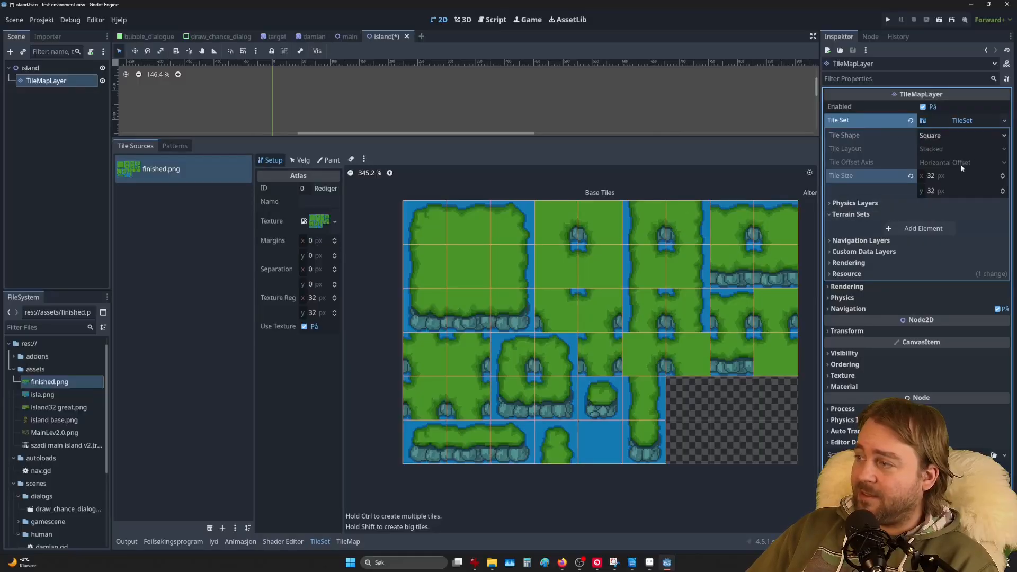
left_click(963, 121)
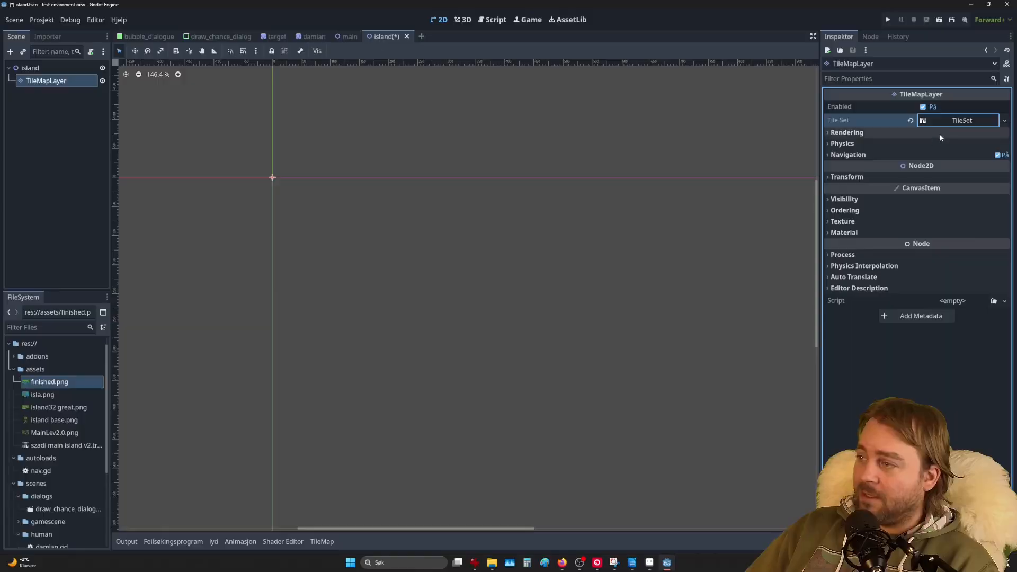
left_click(965, 120)
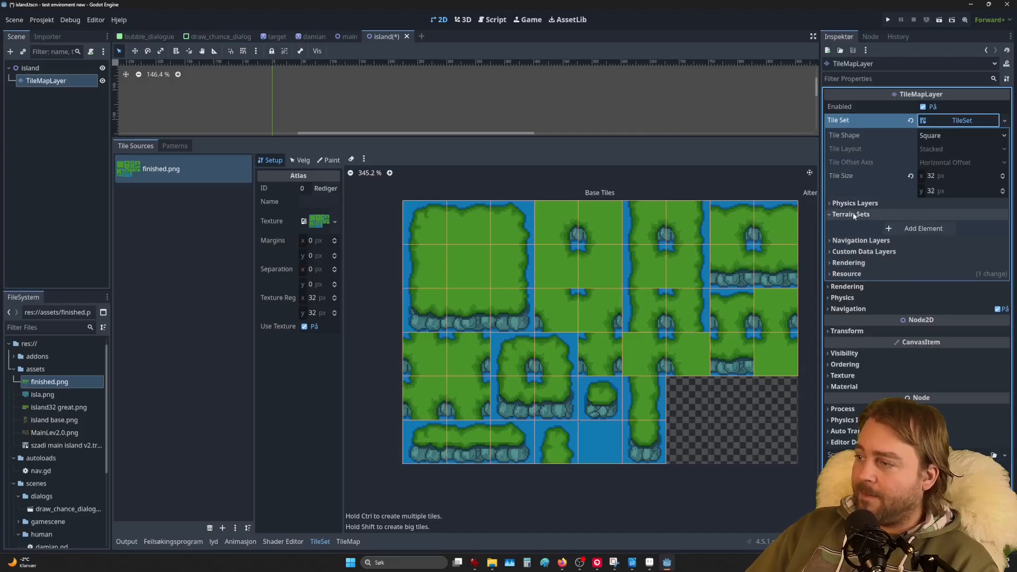
left_click(921, 228)
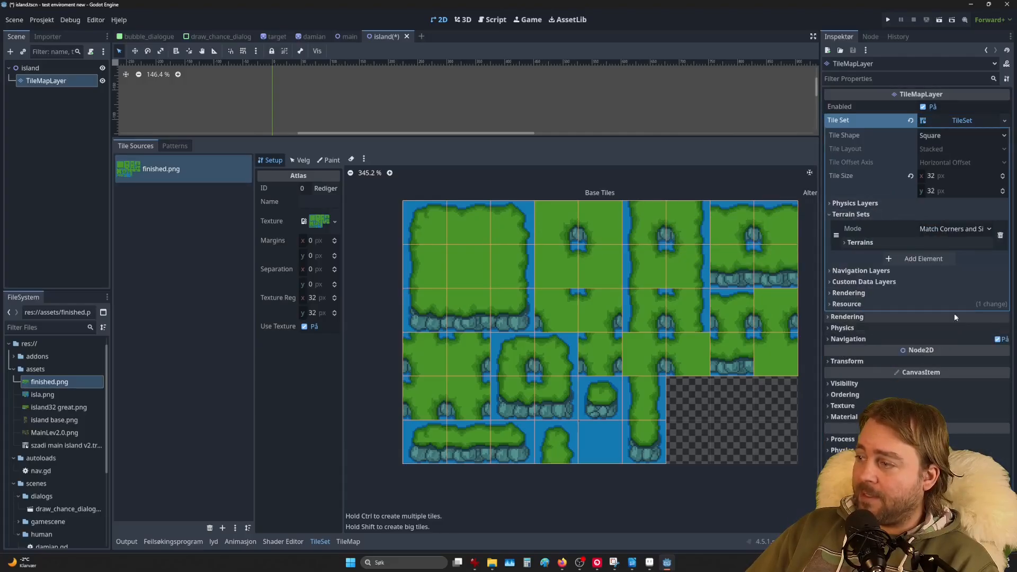
left_click(878, 242)
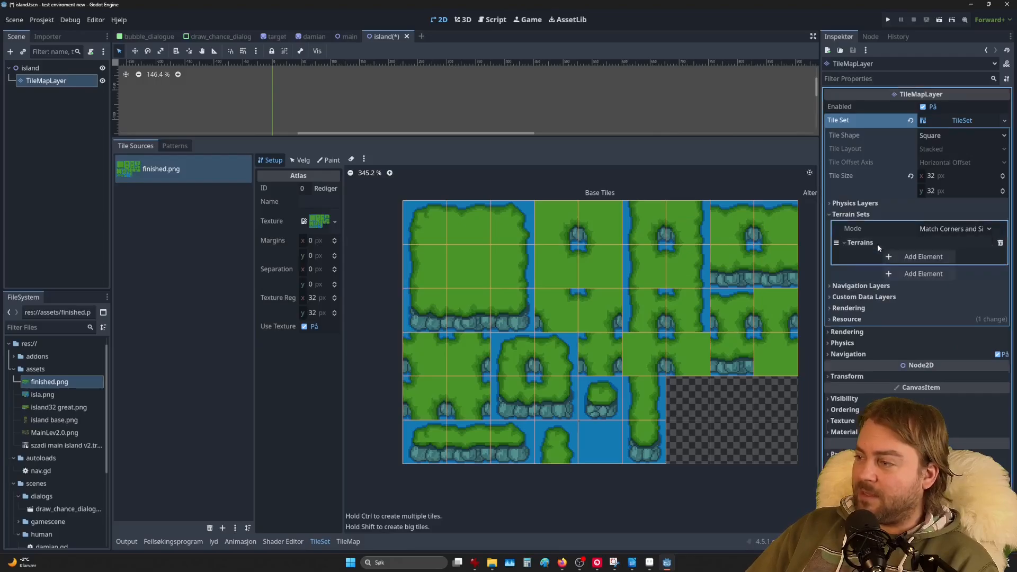
left_click(923, 256)
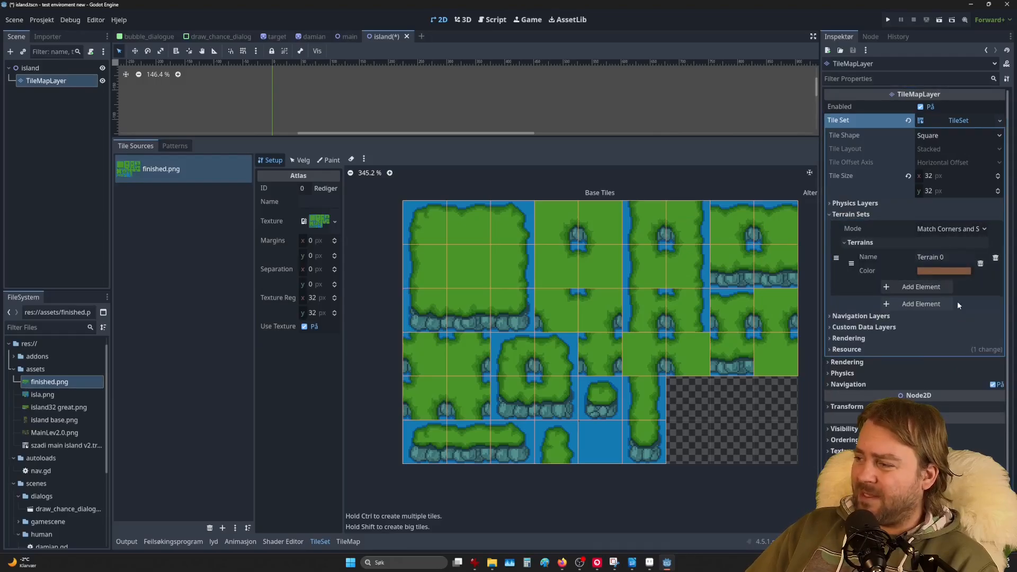
left_click(956, 256)
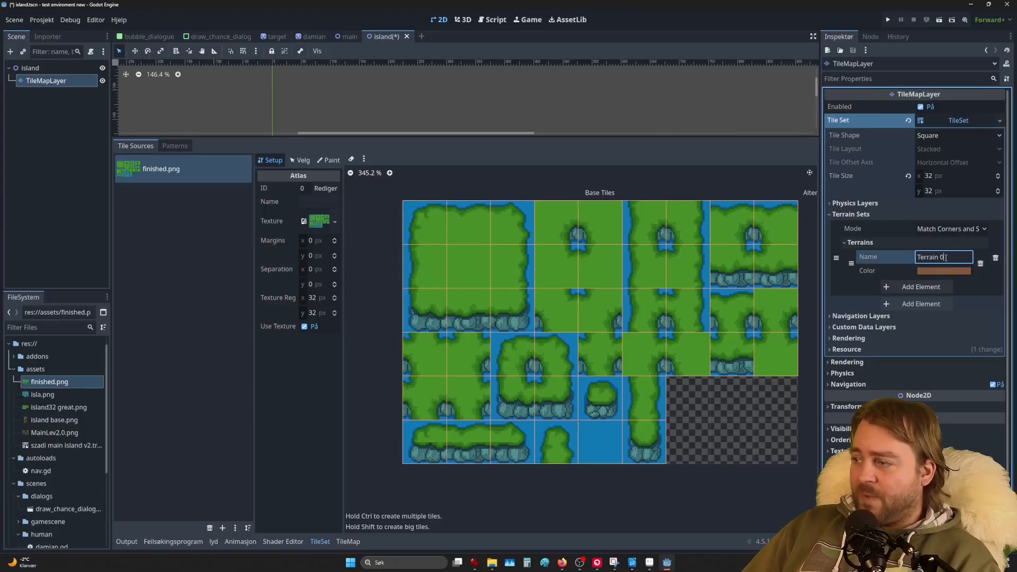
left_click_drag(962, 256, 894, 261)
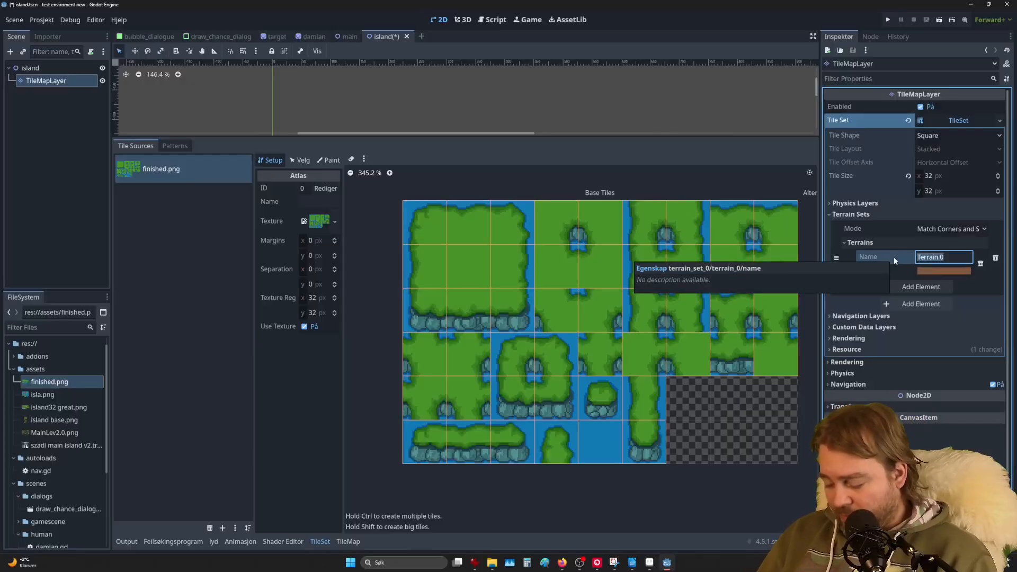
type("island")
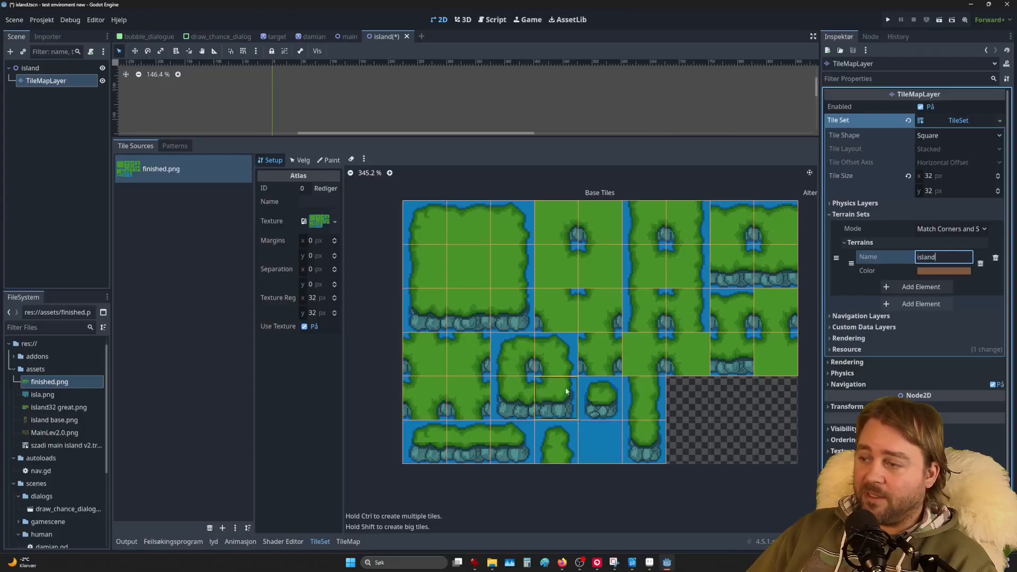
Step: Set the island terrain colour to magenta (about 152, 41, 153)
left_click(944, 271)
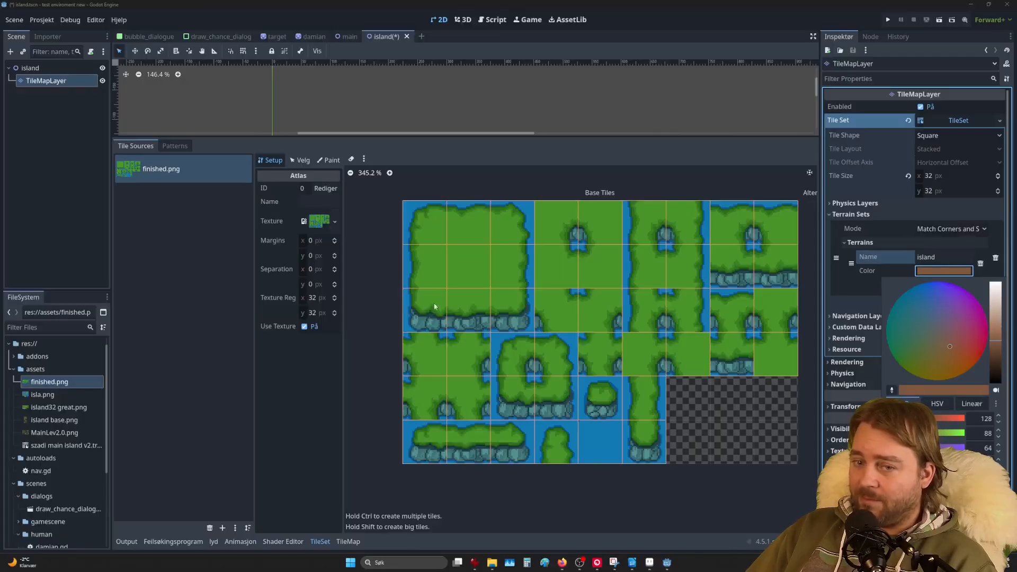
left_click(966, 321)
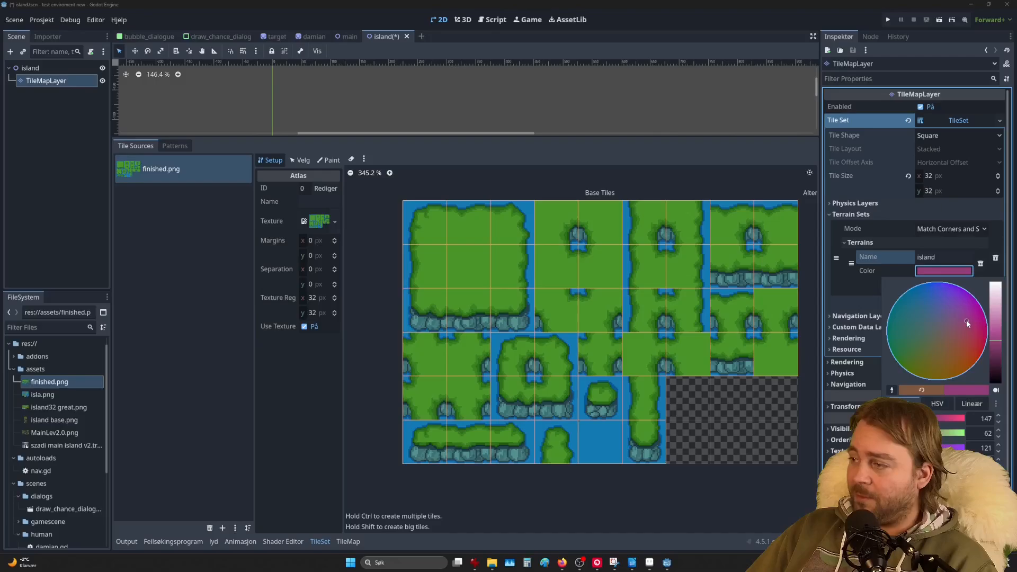
left_click(969, 312)
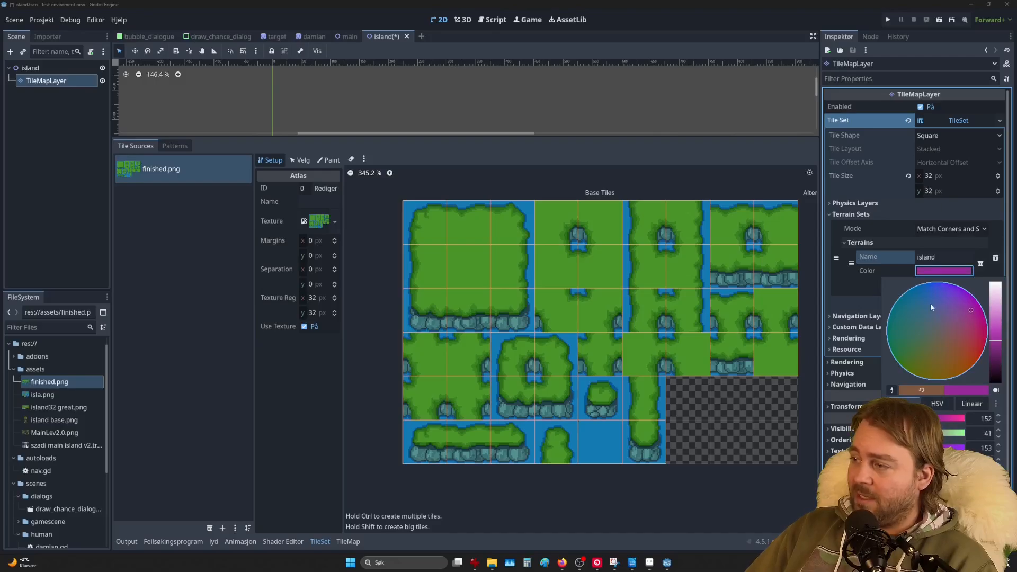
left_click(868, 288)
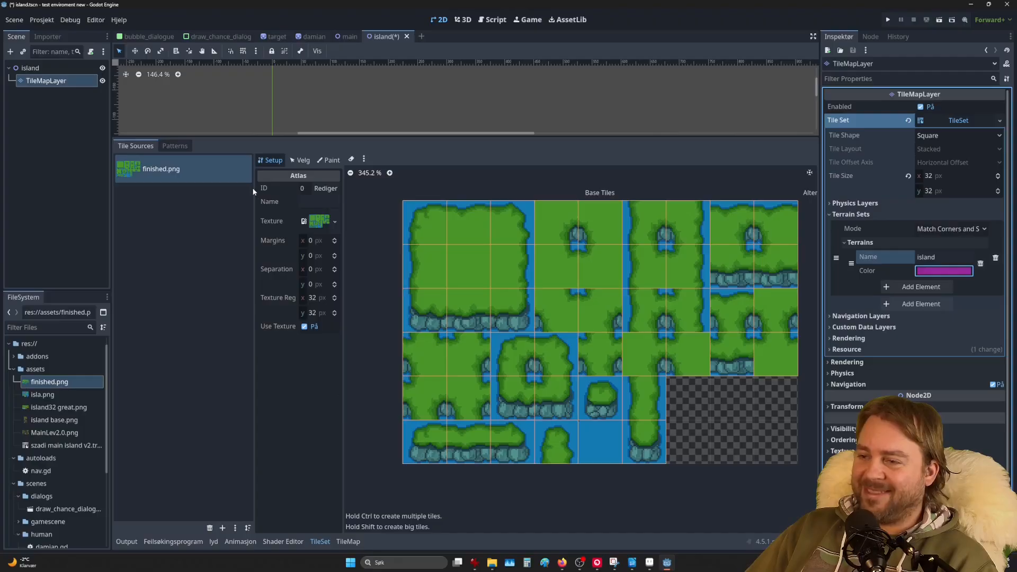
Step: Set the tile editor to paint Terrains using Terrain Set 0 and the island terrain
left_click(325, 161)
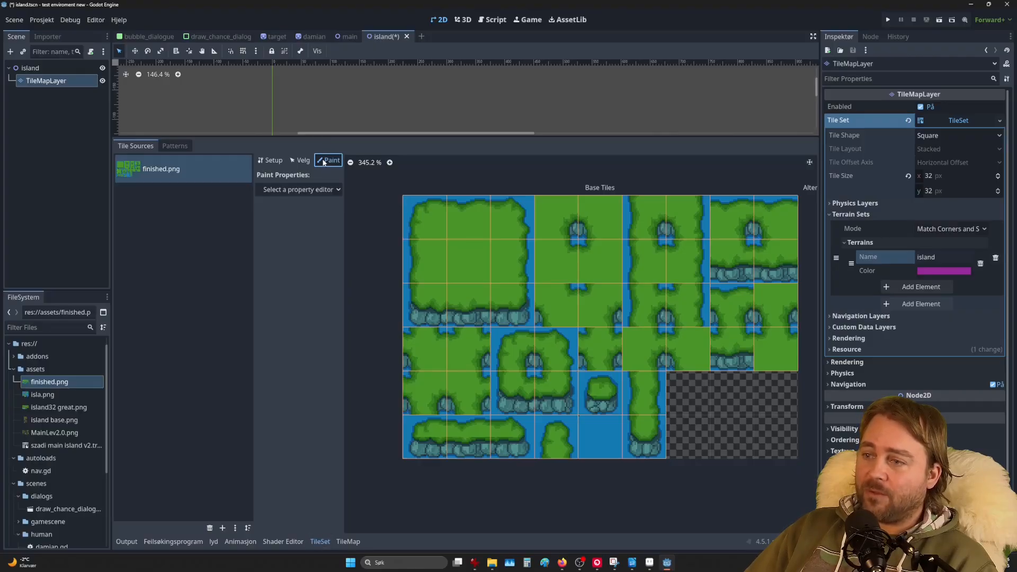
left_click(310, 189)
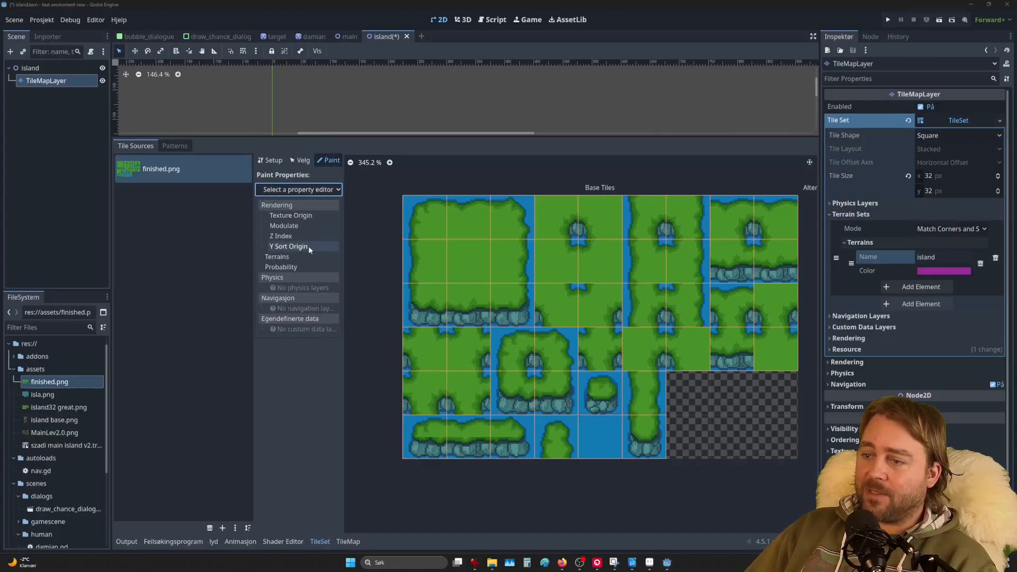
left_click(285, 258)
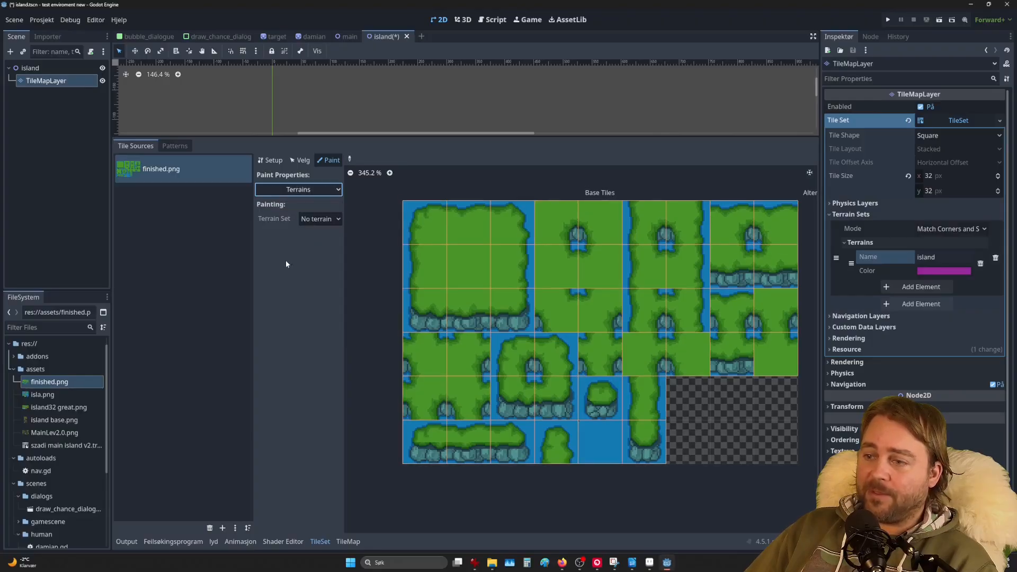
left_click(318, 220)
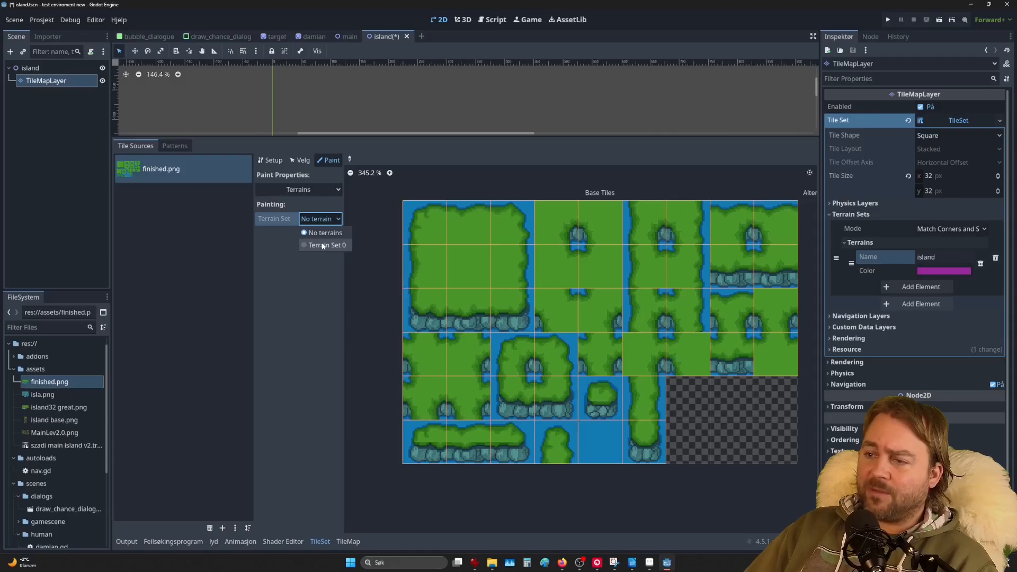
left_click(322, 246)
left_click(320, 234)
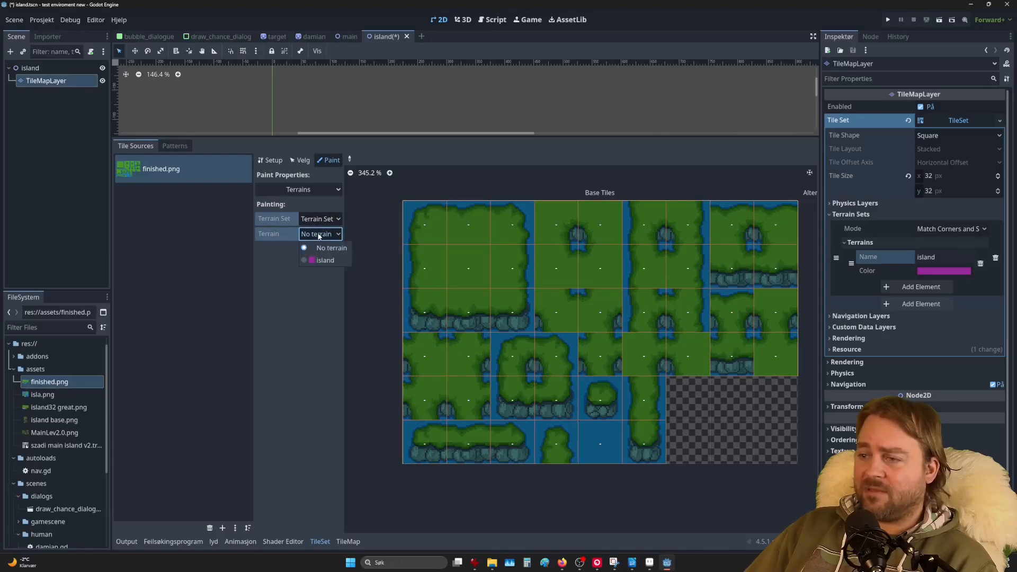
left_click(325, 261)
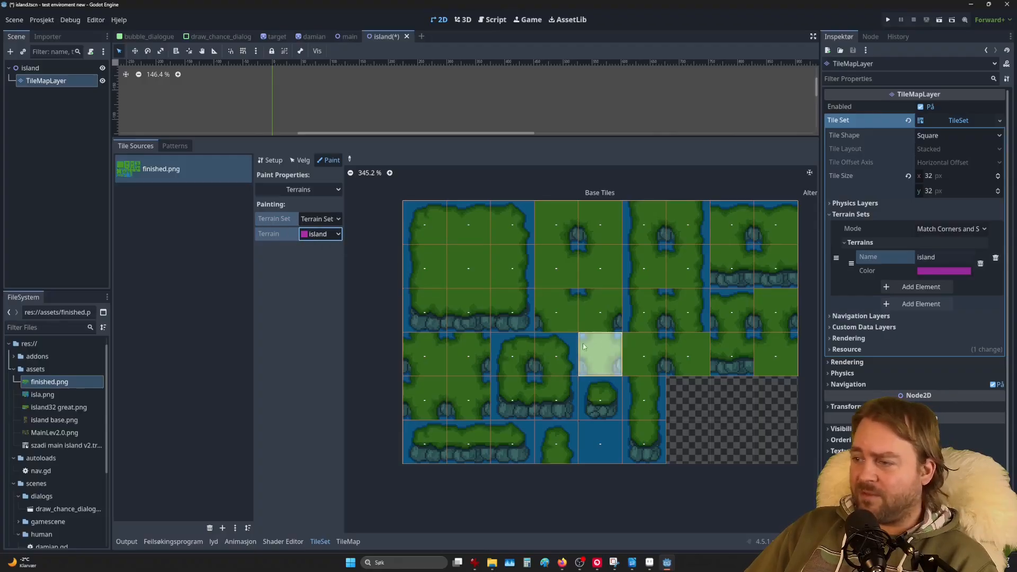
Step: Paint island terrain over the centre and inner peering bits of the top-left 3x3 tile block
mouse_move(426, 242)
left_mouse_down()
mouse_move(628, 431)
mouse_move(517, 426)
mouse_move(459, 451)
mouse_move(428, 386)
mouse_move(483, 233)
mouse_move(529, 309)
mouse_move(584, 333)
mouse_move(565, 317)
mouse_move(664, 228)
mouse_move(643, 220)
mouse_move(733, 350)
mouse_move(736, 212)
mouse_move(774, 340)
mouse_move(672, 394)
left_mouse_up()
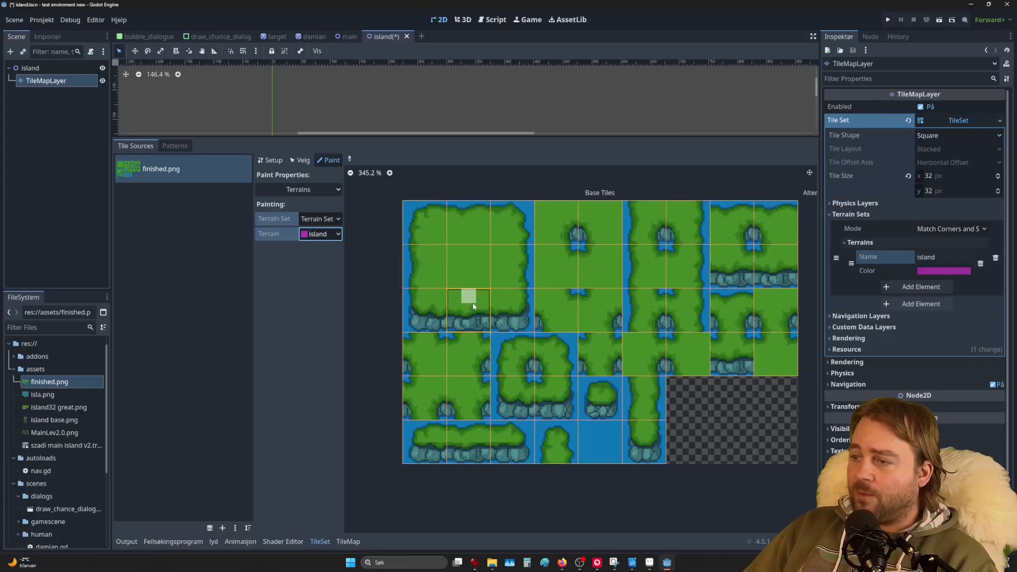
left_click(441, 224)
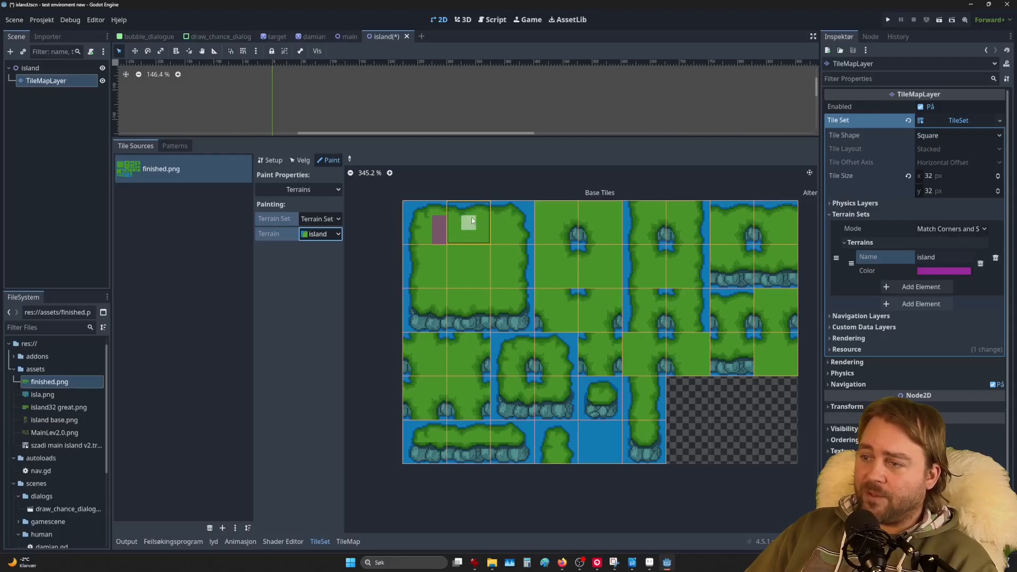
left_click(428, 240)
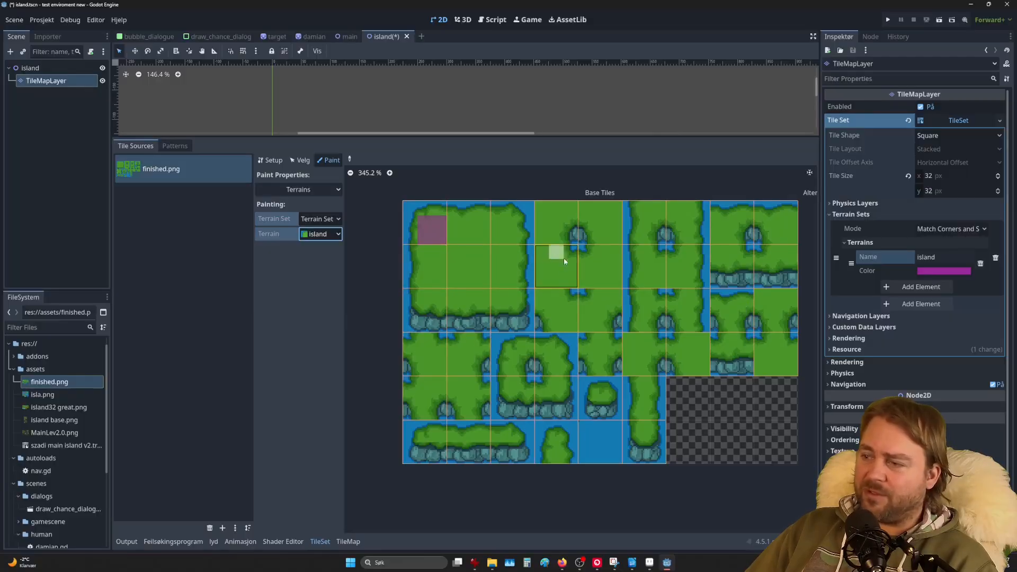
left_click_drag(454, 237, 479, 237)
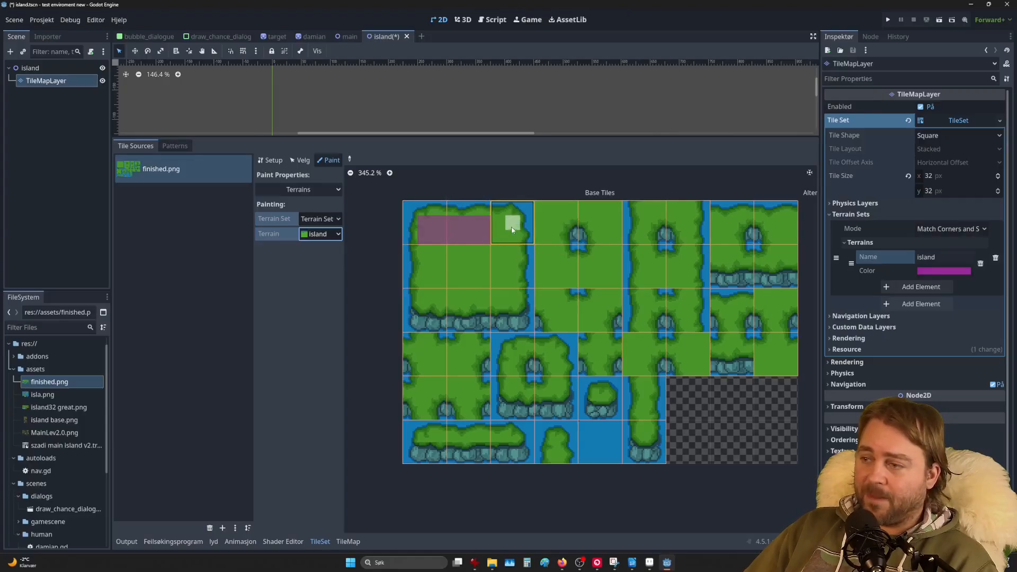
left_click(498, 229)
mouse_move(497, 232)
left_mouse_down()
mouse_move(497, 291)
mouse_move(453, 303)
mouse_move(433, 251)
mouse_move(425, 304)
mouse_move(501, 308)
left_mouse_up()
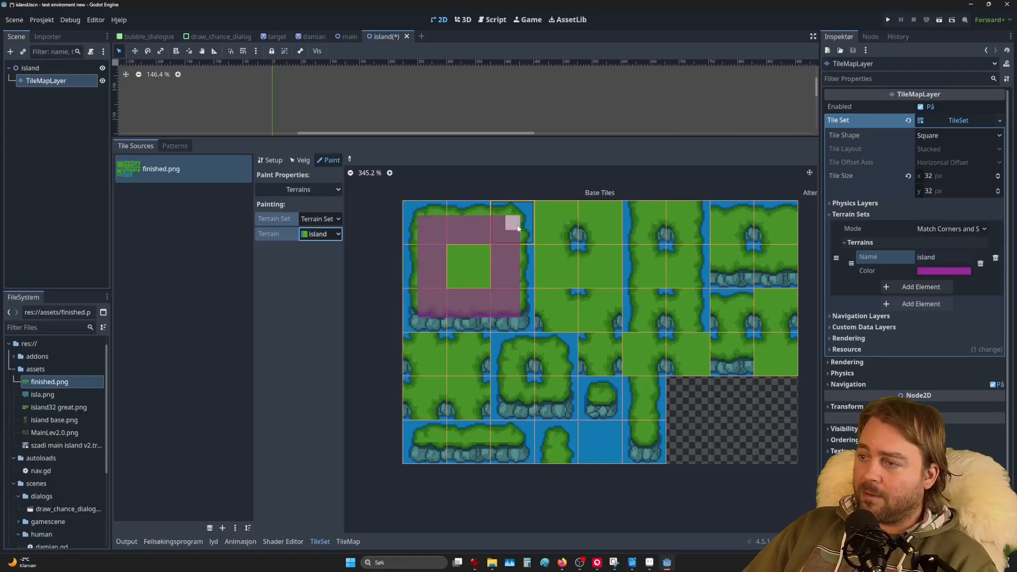
left_click_drag(482, 251, 473, 262)
left_click(458, 275)
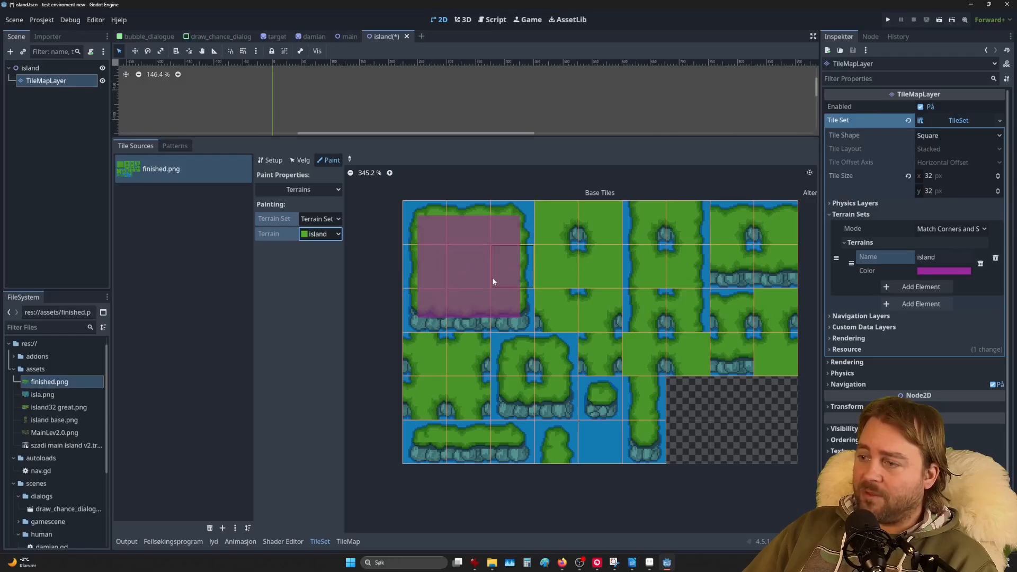
Step: Paint island terrain on the inner-corner tiles just right of the first block
left_click(552, 221)
left_click_drag(552, 221, 550, 294)
mouse_move(541, 214)
left_mouse_down()
mouse_move(536, 286)
mouse_move(548, 311)
left_mouse_up()
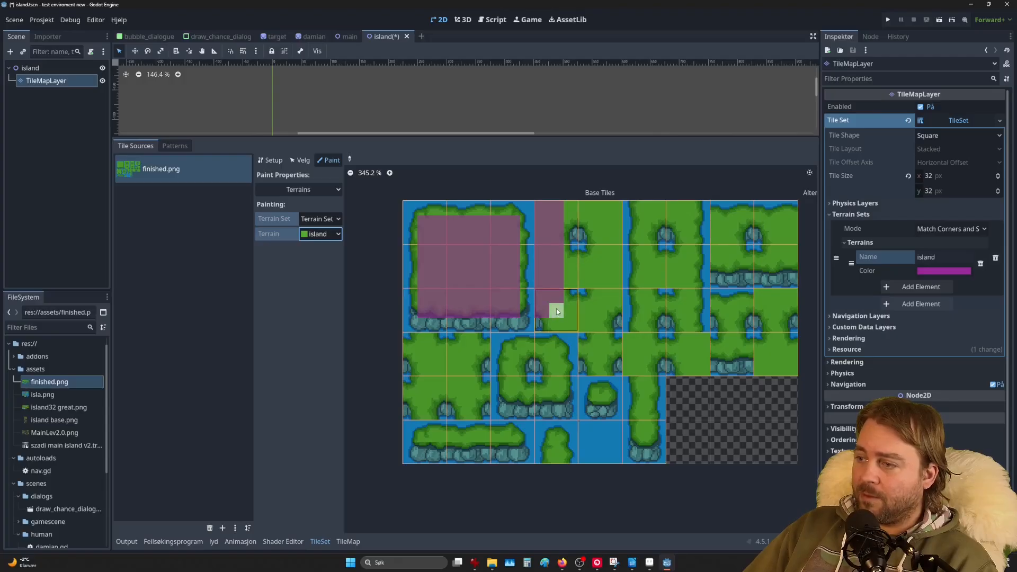
left_click(563, 328)
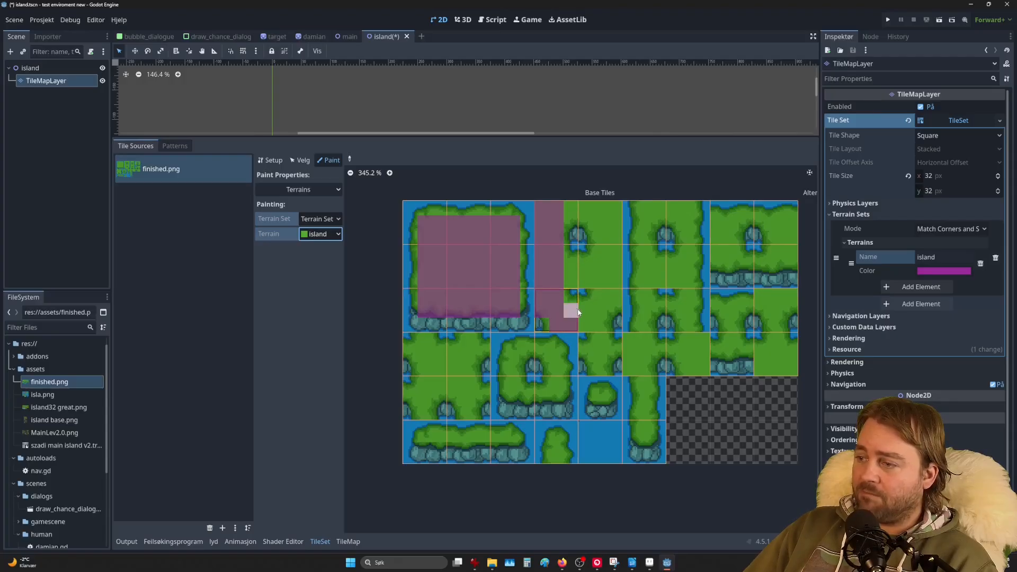
left_click_drag(582, 308, 597, 322)
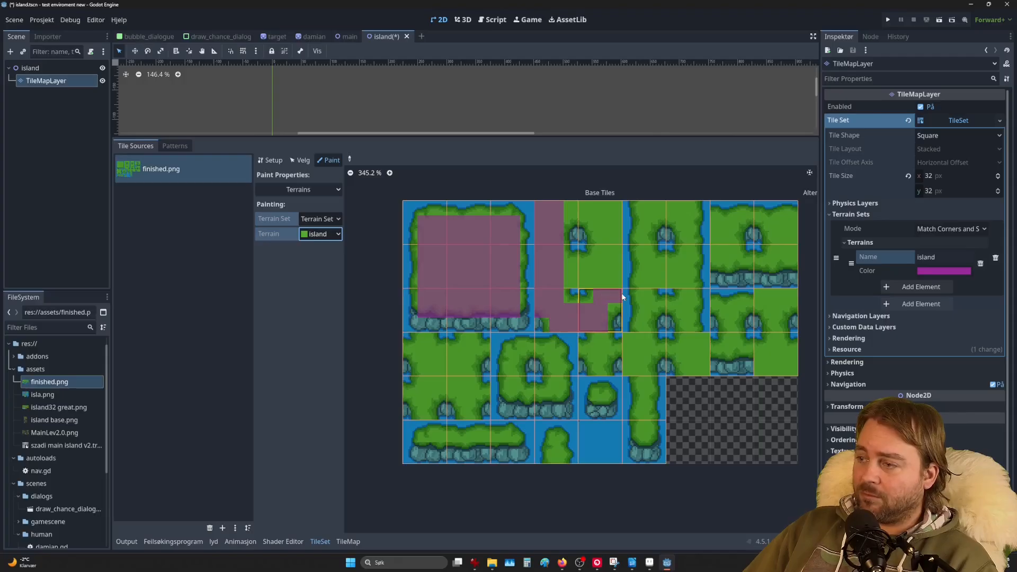
left_click(612, 304)
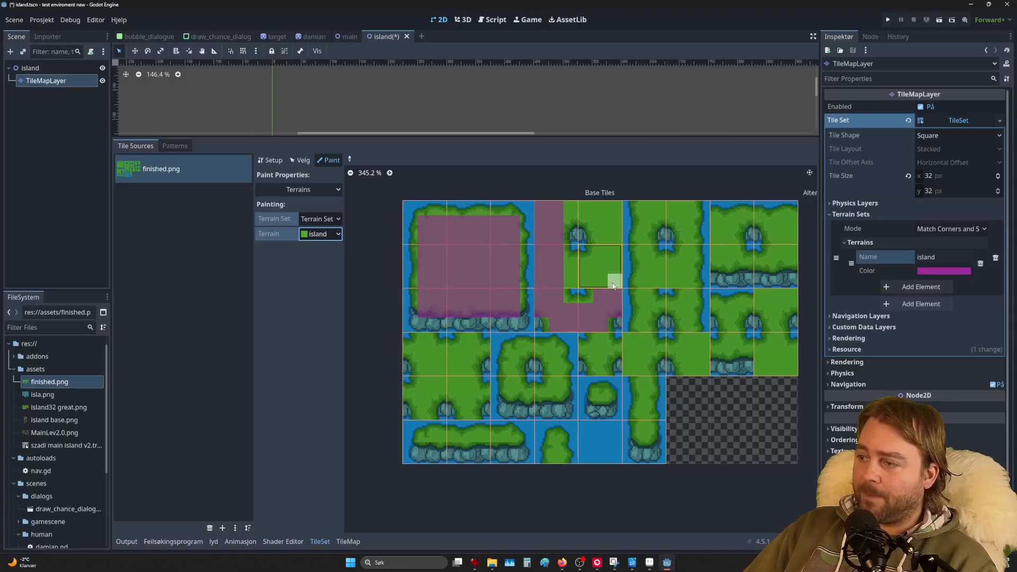
left_click_drag(567, 272, 597, 266)
left_click(600, 238)
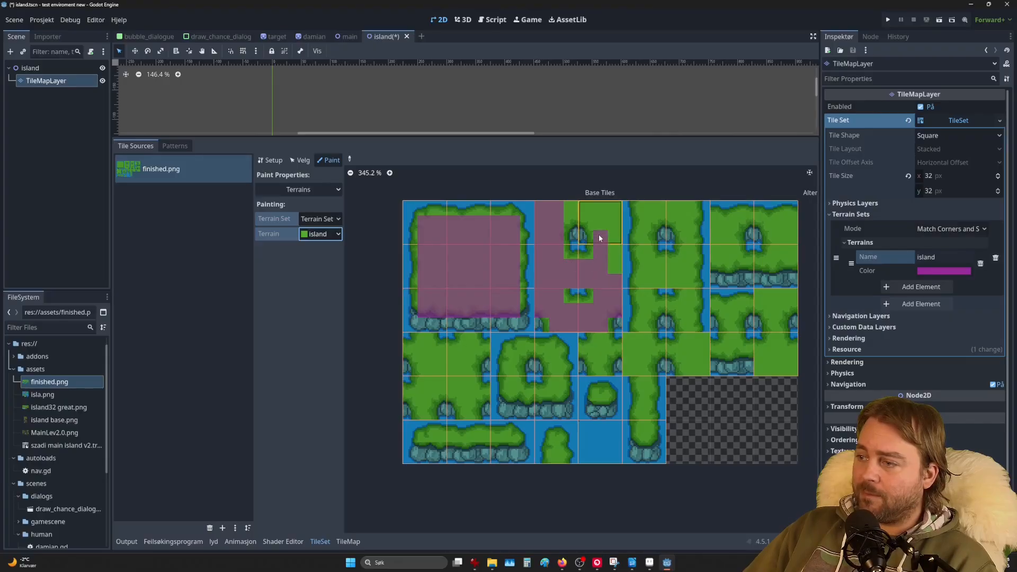
left_click_drag(597, 222, 572, 222)
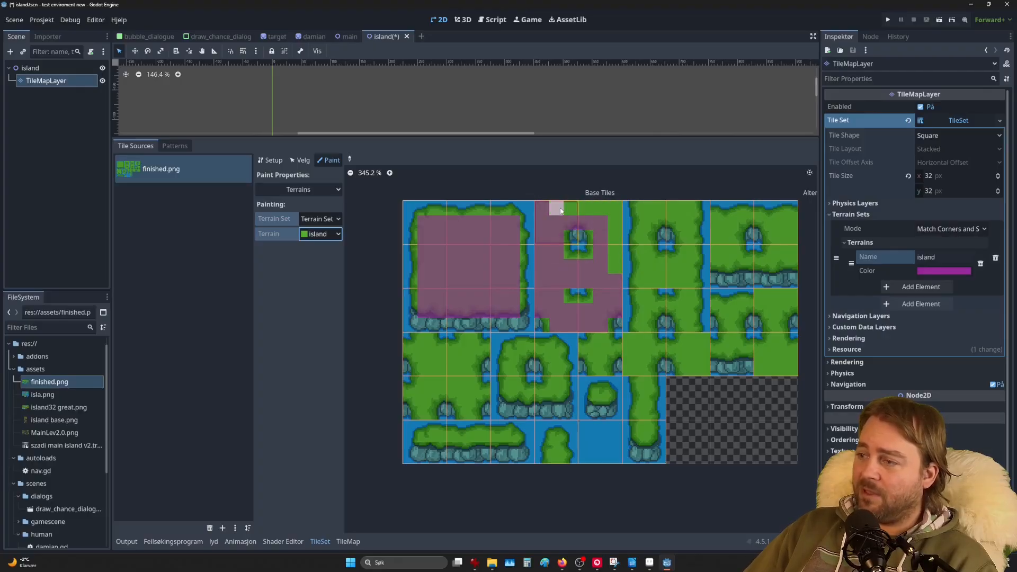
left_click_drag(562, 208, 589, 207)
left_click(613, 260)
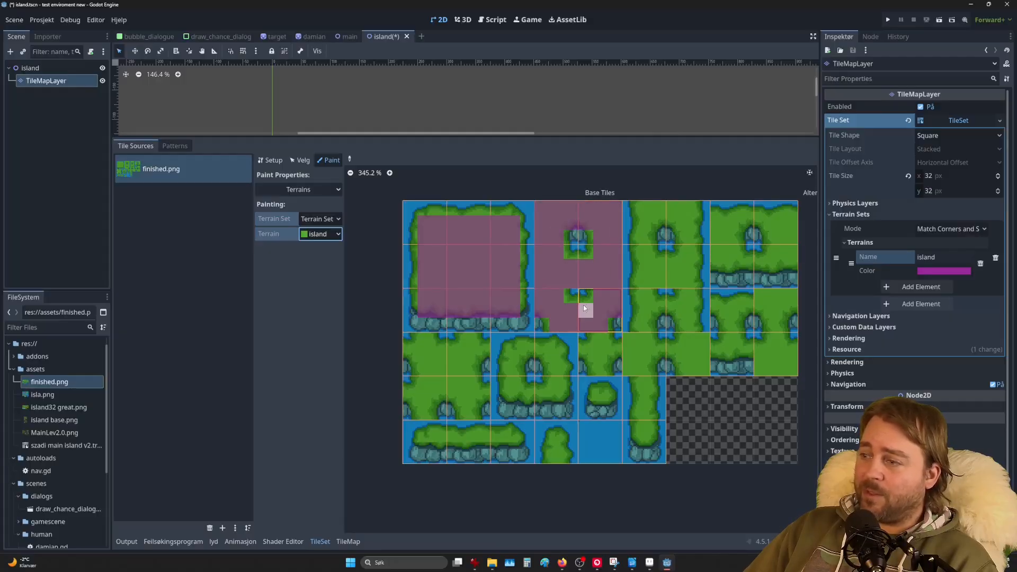
Step: Paint island terrain down the vertical water-channel tiles and the neighbouring plain grass tiles
left_click_drag(643, 214, 647, 303)
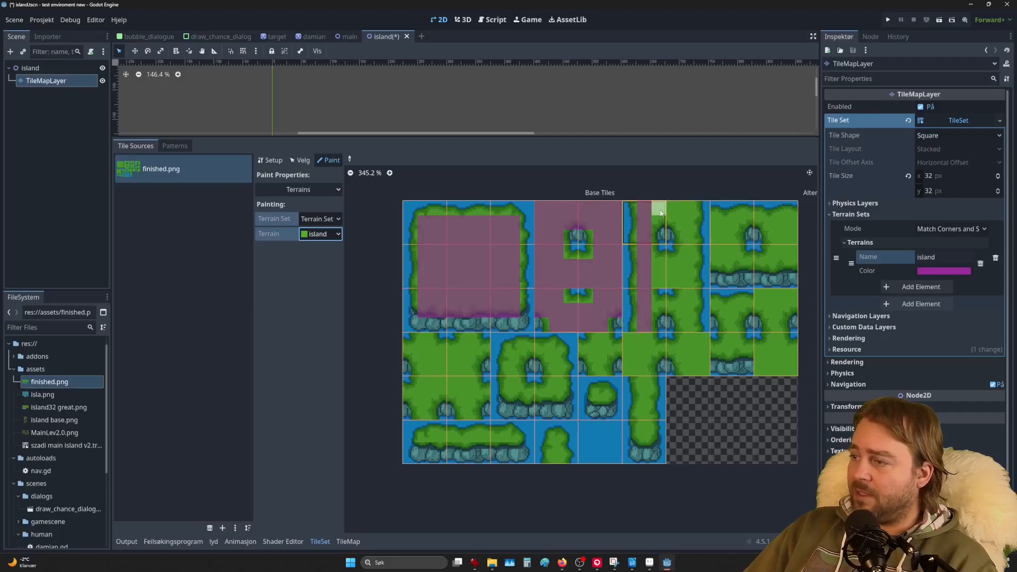
mouse_move(658, 221)
left_mouse_down()
mouse_move(676, 219)
mouse_move(685, 269)
mouse_move(643, 278)
mouse_move(673, 279)
left_mouse_up()
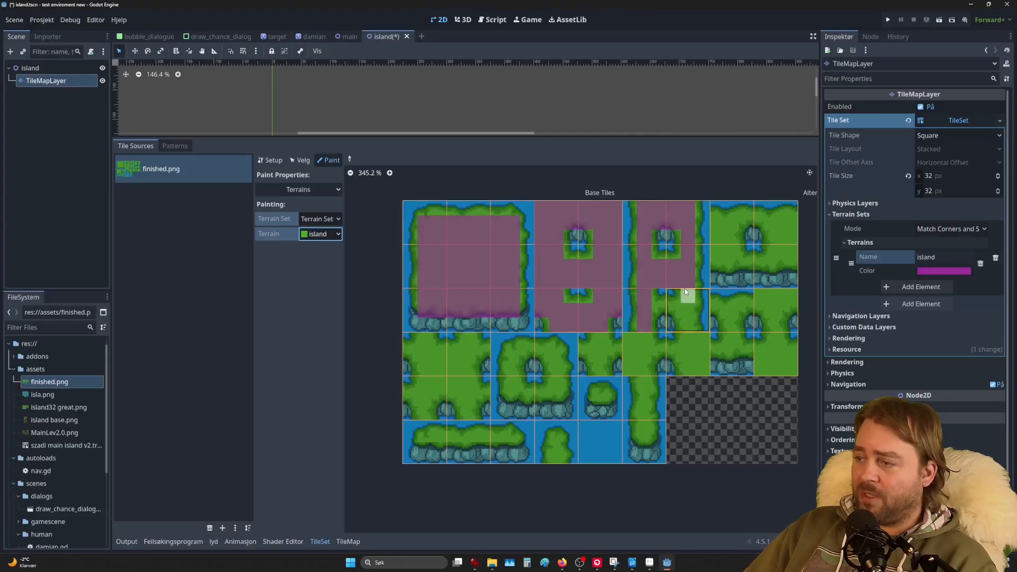
left_click_drag(690, 323, 661, 306)
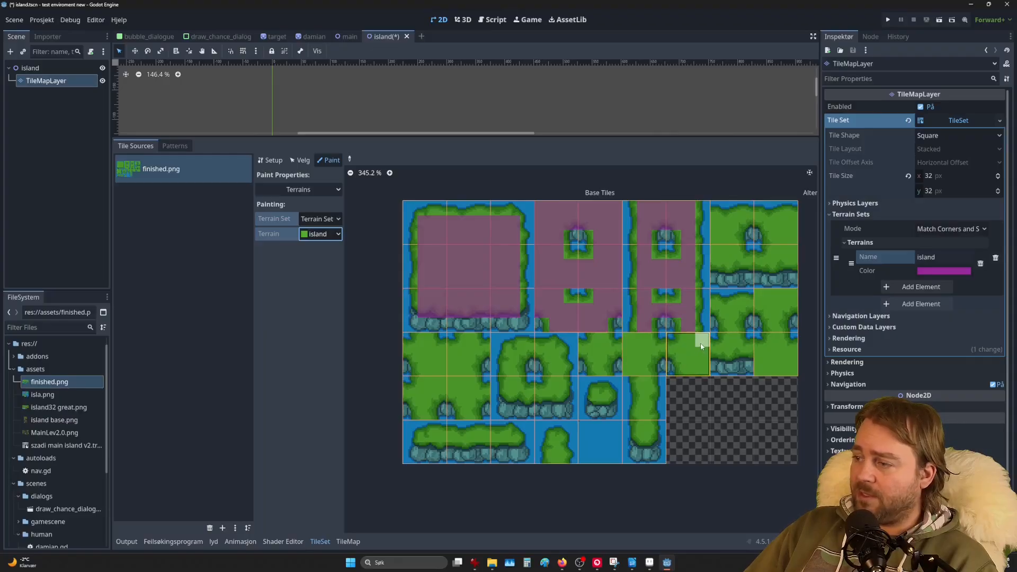
mouse_move(685, 339)
left_mouse_down()
mouse_move(685, 358)
mouse_move(671, 352)
mouse_move(710, 377)
left_mouse_up()
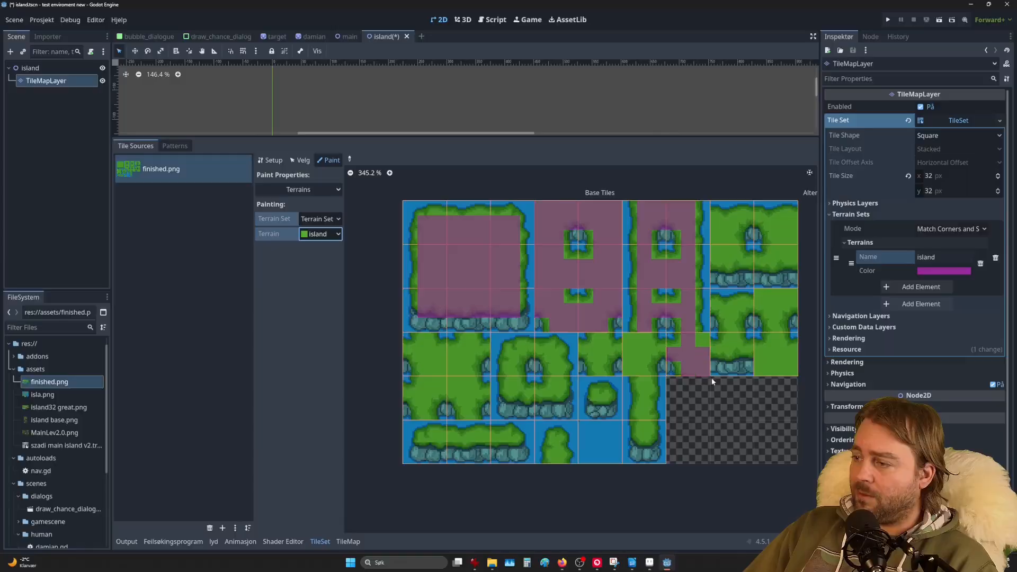
left_click(699, 340)
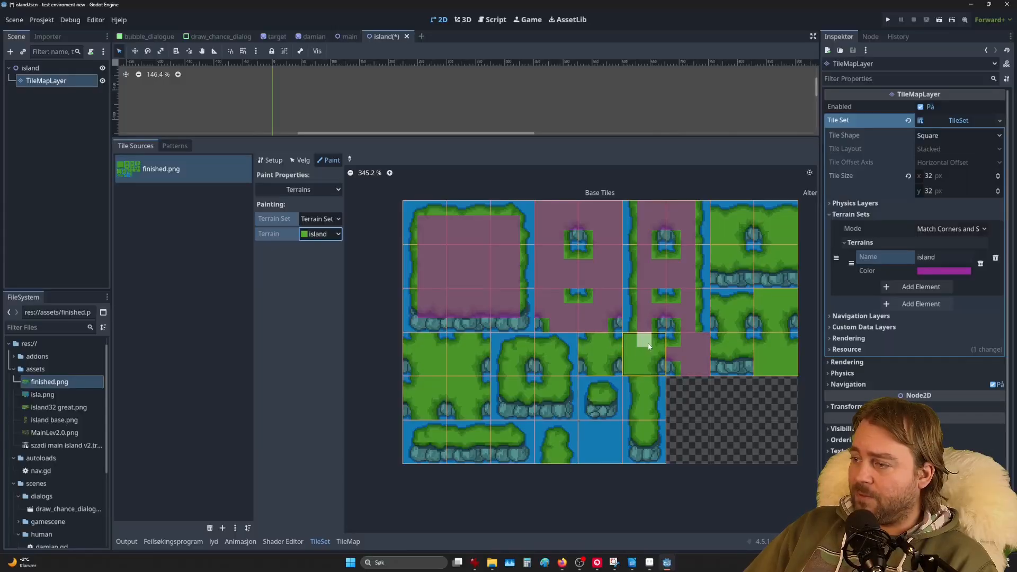
mouse_move(656, 352)
left_mouse_down()
mouse_move(598, 354)
mouse_move(599, 367)
mouse_move(588, 353)
mouse_move(615, 348)
left_mouse_up()
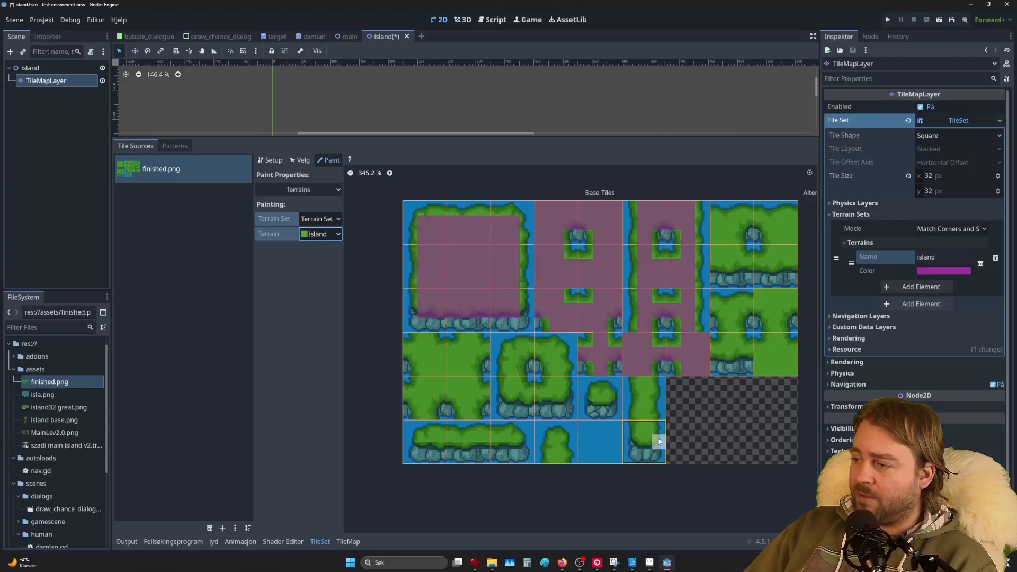
Step: Paint island terrain across the ring-shaped tile and the left grass tiles
left_click(516, 354)
mouse_move(518, 355)
left_mouse_down()
mouse_move(553, 347)
mouse_move(555, 378)
mouse_move(540, 391)
mouse_move(541, 380)
mouse_move(556, 398)
mouse_move(521, 397)
mouse_move(512, 355)
mouse_move(466, 421)
mouse_move(483, 395)
mouse_move(424, 398)
left_mouse_up()
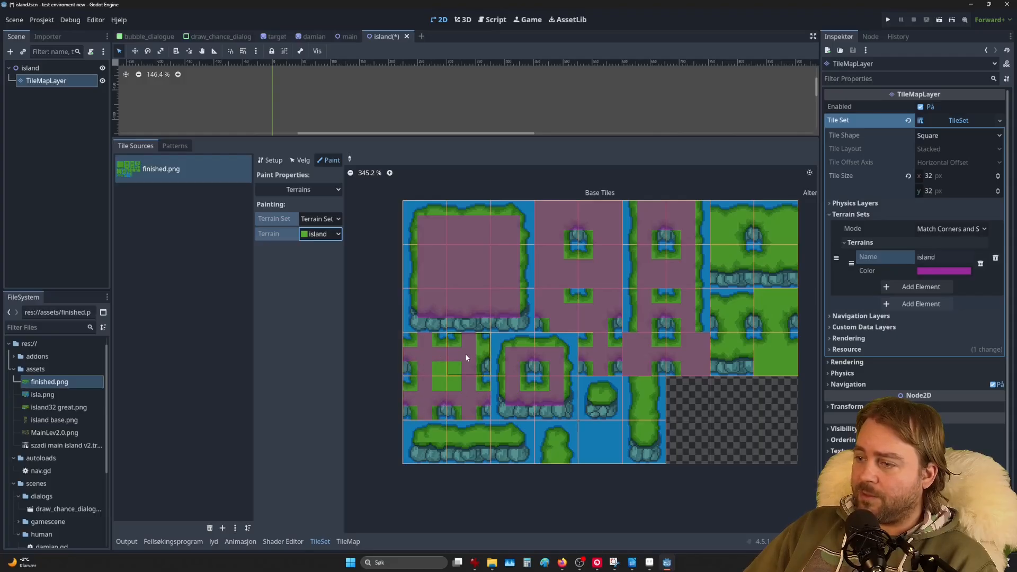
mouse_move(454, 367)
left_mouse_down()
mouse_move(454, 387)
mouse_move(439, 380)
left_mouse_up()
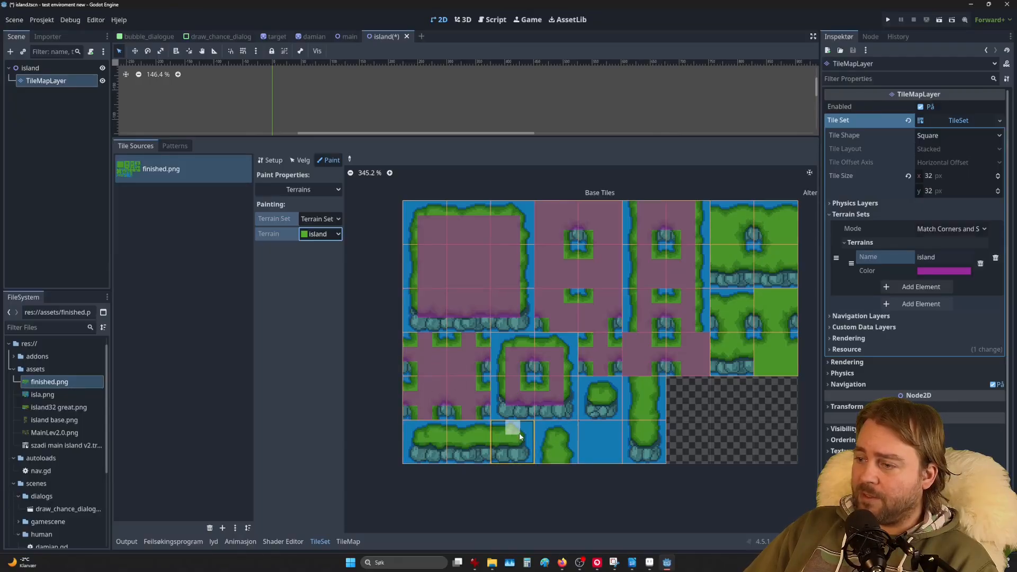
Step: Mark island terrain on the arch, narrow-strip and small round-island tiles
scroll(511, 425, "down", 4)
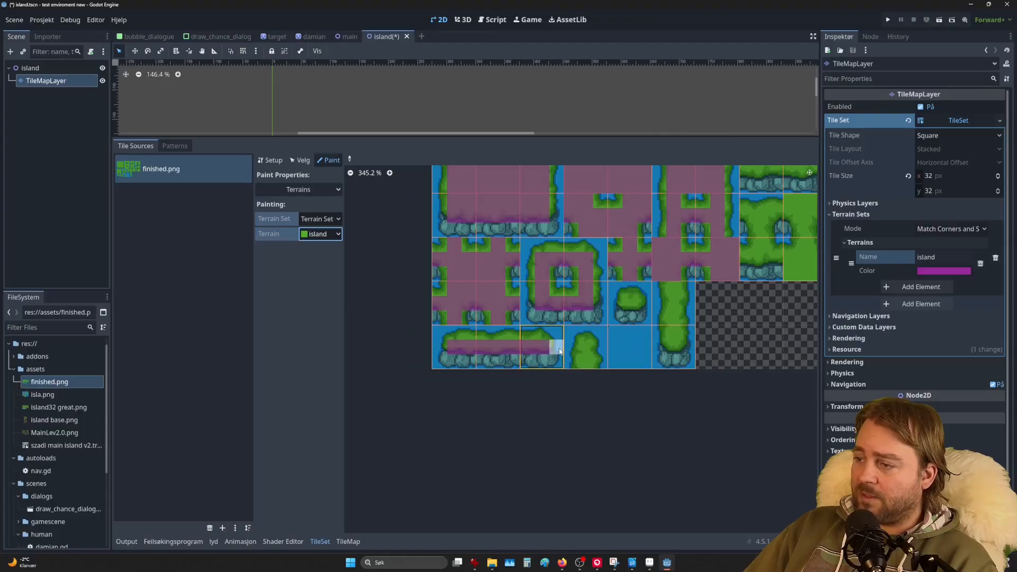
left_click(588, 360)
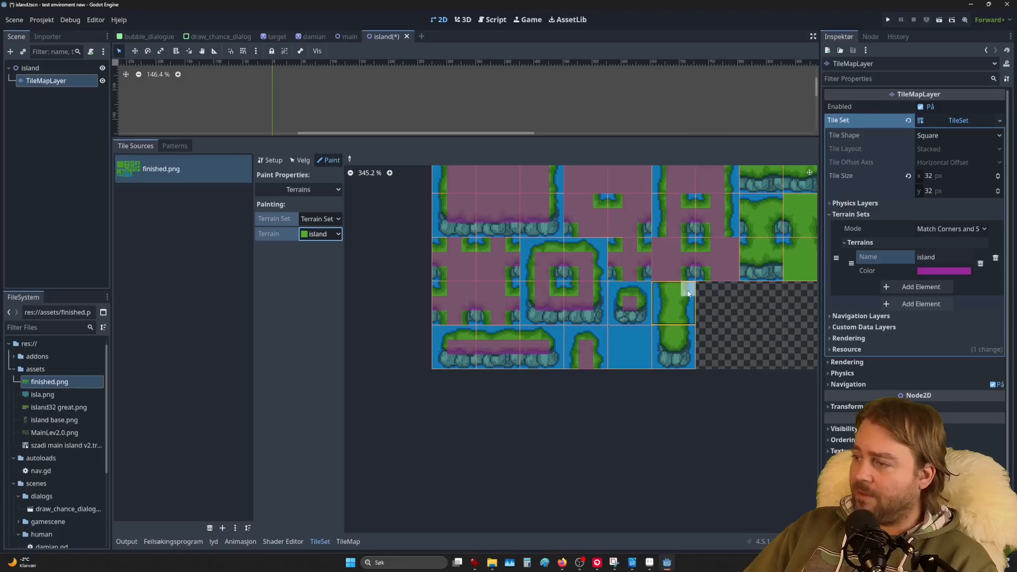
left_click_drag(678, 289, 676, 330)
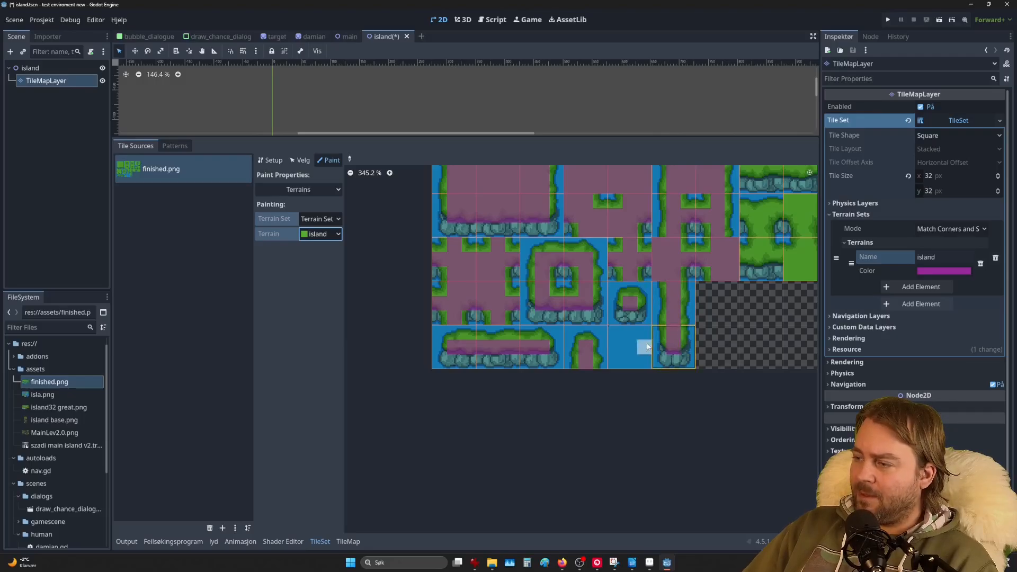
left_click(630, 308)
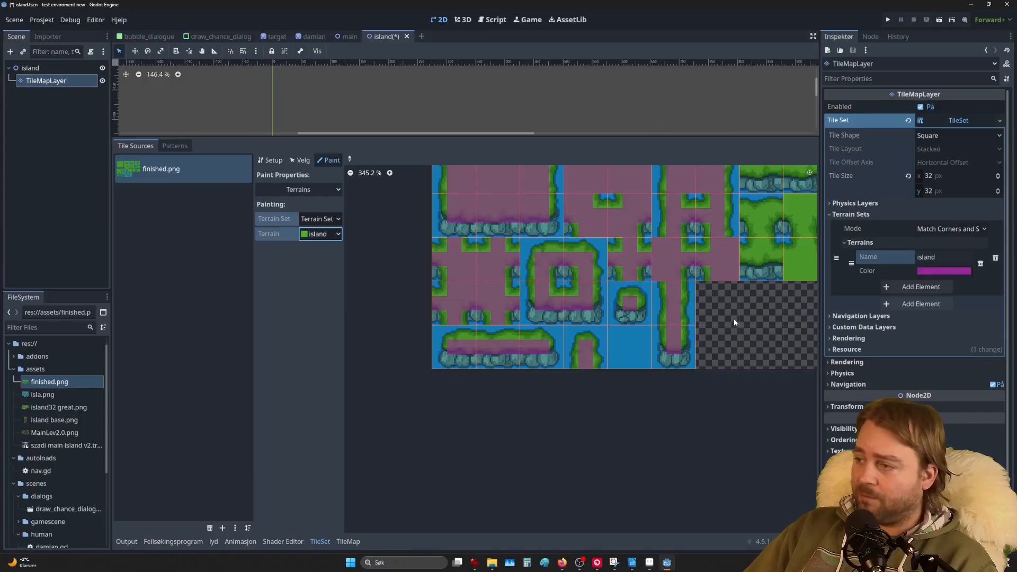
middle_click_drag(733, 319, 437, 334)
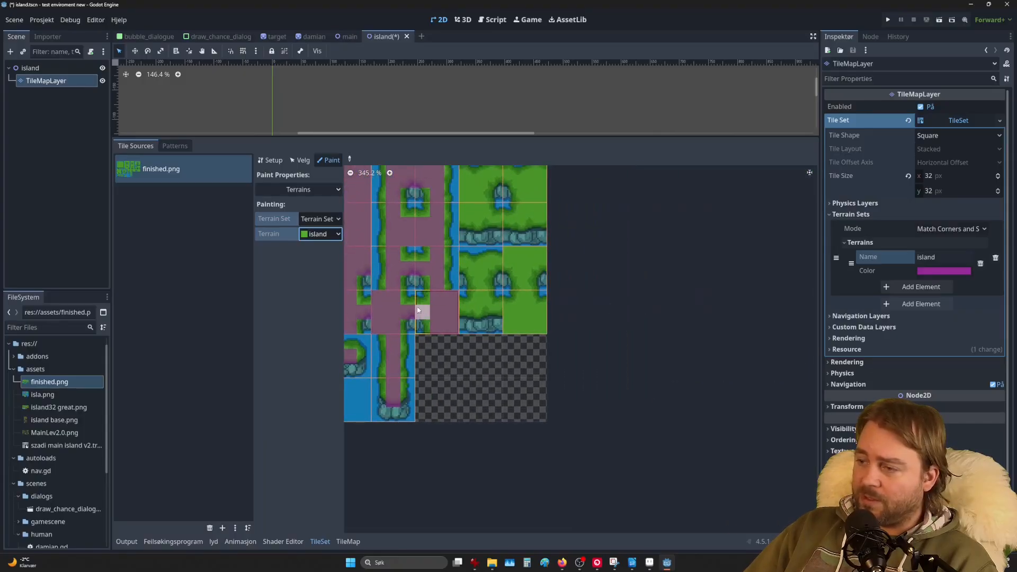
Step: Paint island terrain along the right-hand rocky shoreline tiles, including the bottom-right tile's bottom row
scroll(418, 310, "up", 3)
mouse_move(498, 313)
left_mouse_down()
mouse_move(581, 306)
mouse_move(530, 286)
mouse_move(531, 253)
left_mouse_up()
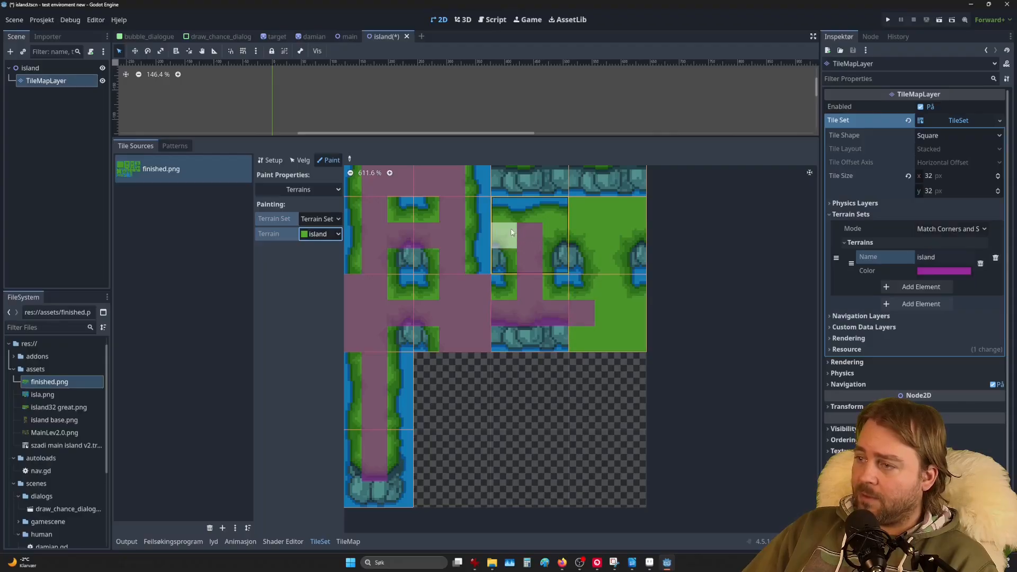
mouse_move(589, 232)
left_mouse_down()
mouse_move(655, 234)
mouse_move(579, 206)
mouse_move(630, 206)
mouse_move(611, 311)
mouse_move(639, 315)
left_mouse_up()
left_click_drag(579, 334, 633, 329)
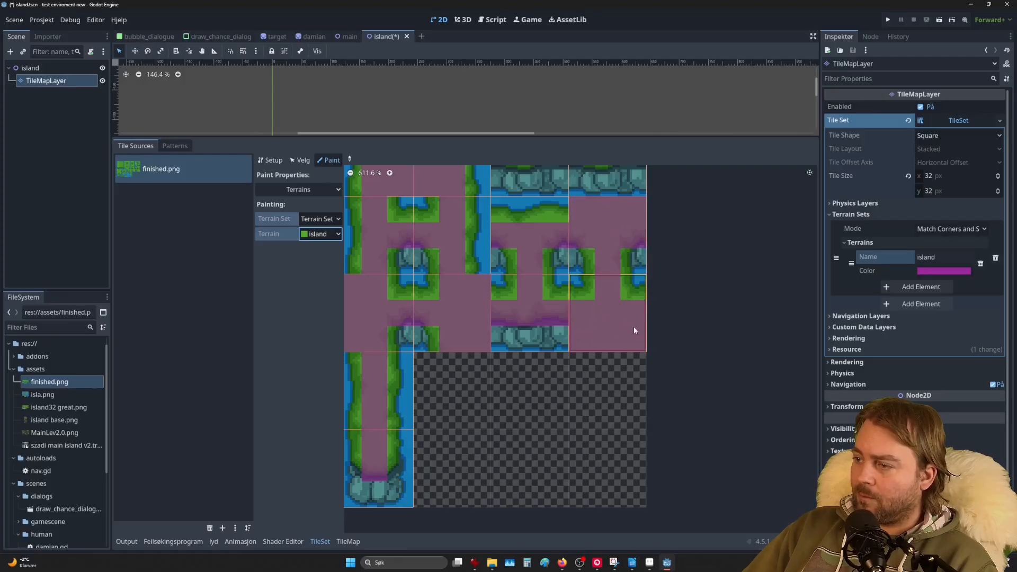
Step: Mark the middle row of the lower square grass-island tiles and erase two wrongly painted cells
scroll(591, 309, "down", 2)
middle_click_drag(583, 266, 597, 434)
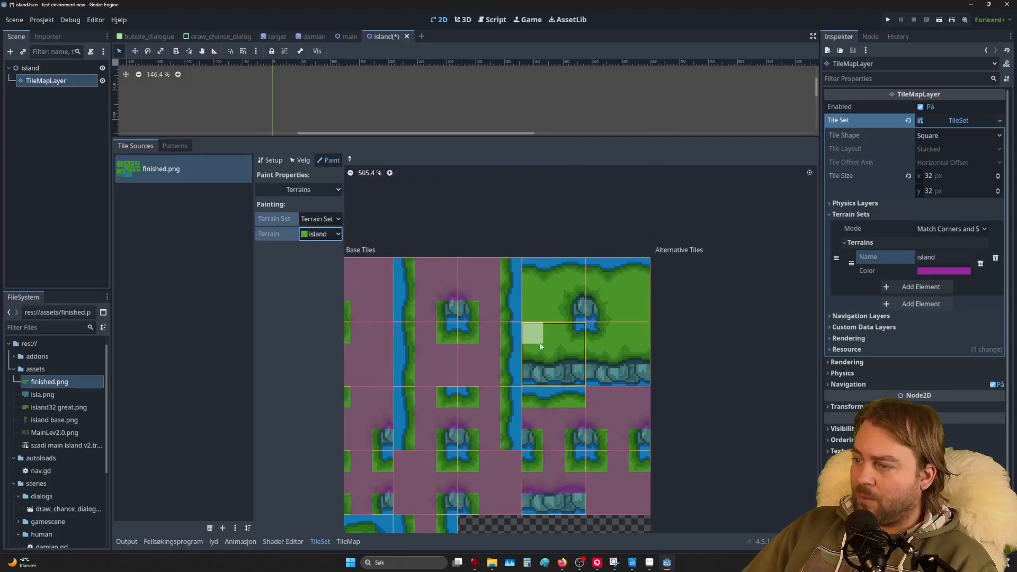
mouse_move(539, 342)
left_mouse_down()
mouse_move(562, 352)
mouse_move(638, 345)
mouse_move(638, 304)
mouse_move(580, 283)
mouse_move(508, 288)
mouse_move(528, 306)
mouse_move(516, 303)
mouse_move(549, 311)
mouse_move(549, 333)
mouse_move(598, 342)
left_mouse_up()
right_click_drag(603, 342, 574, 332)
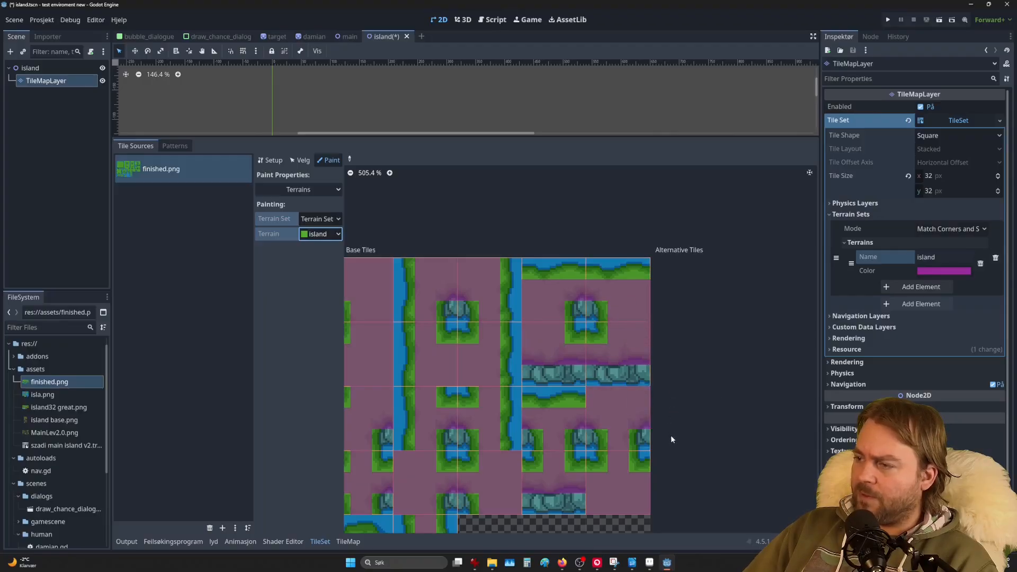
scroll(568, 401, "down", 3)
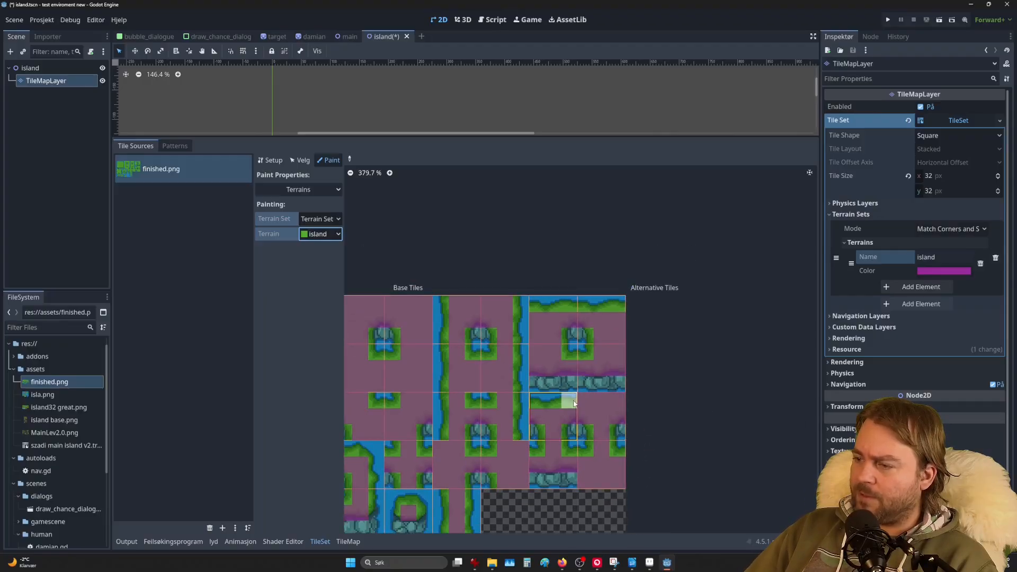
middle_click_drag(520, 448, 681, 284)
middle_click_drag(488, 317, 547, 384)
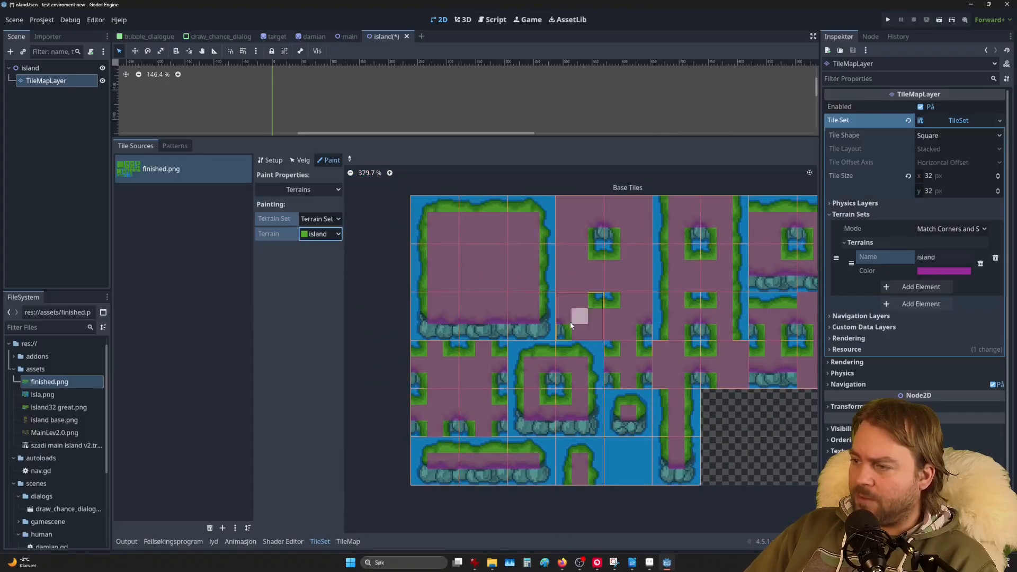
middle_click_drag(612, 386, 563, 369)
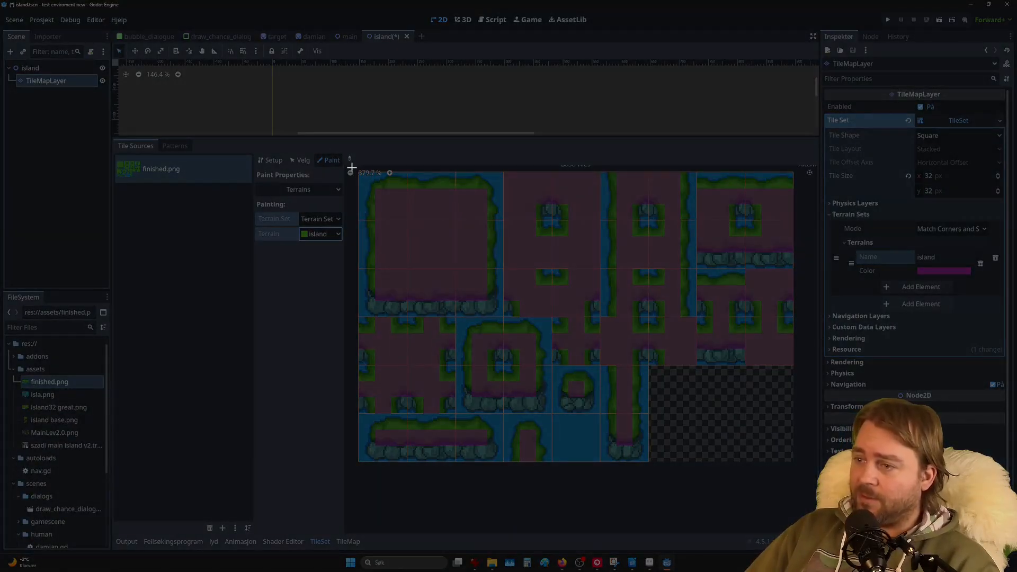
left_click_drag(357, 171, 801, 470)
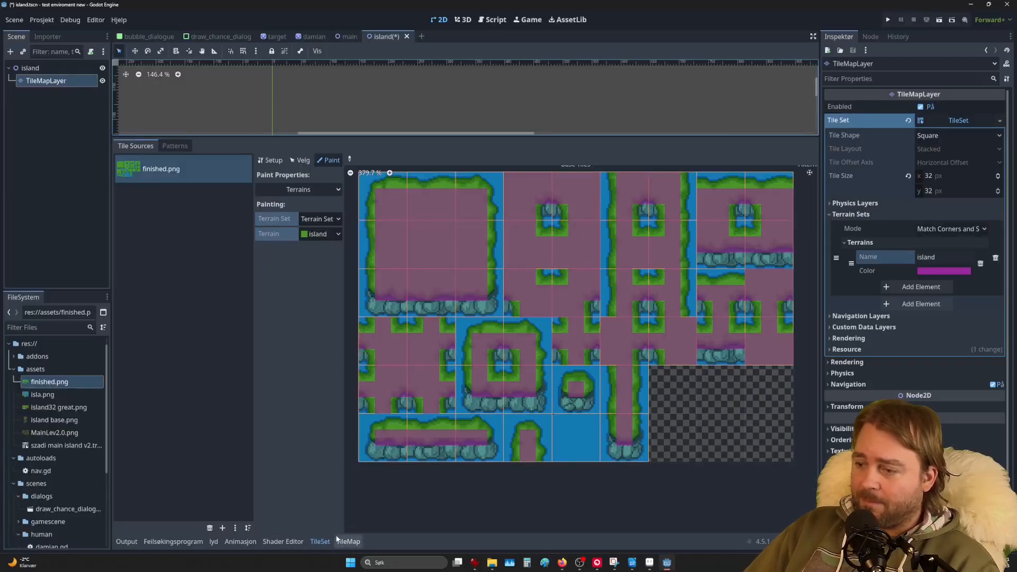
Step: Show the TileMap painting panel with an enlarged map view and the Rectangle tool selected
left_click(347, 541)
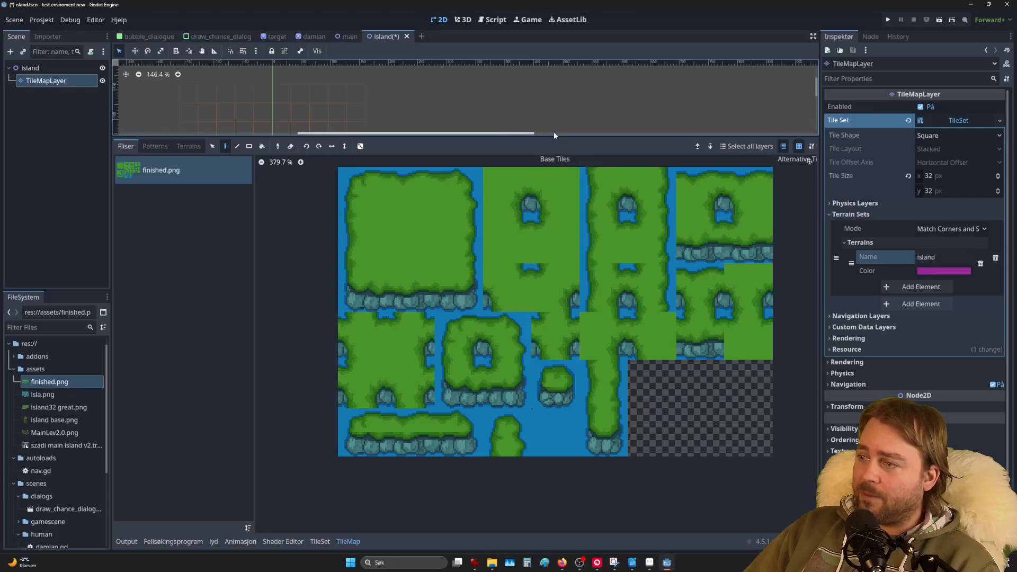
left_click_drag(554, 139, 557, 439)
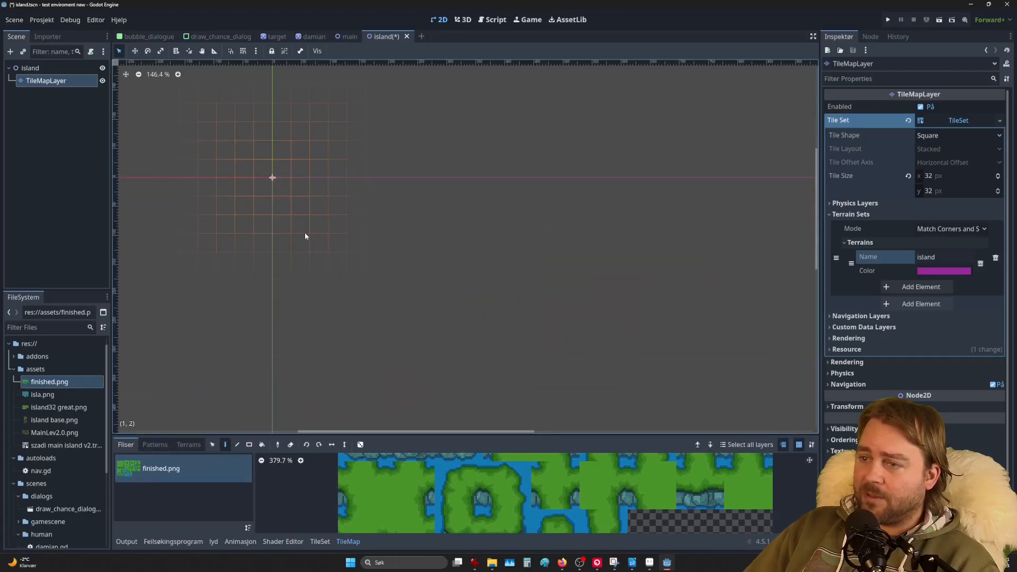
scroll(318, 233, "left", 3)
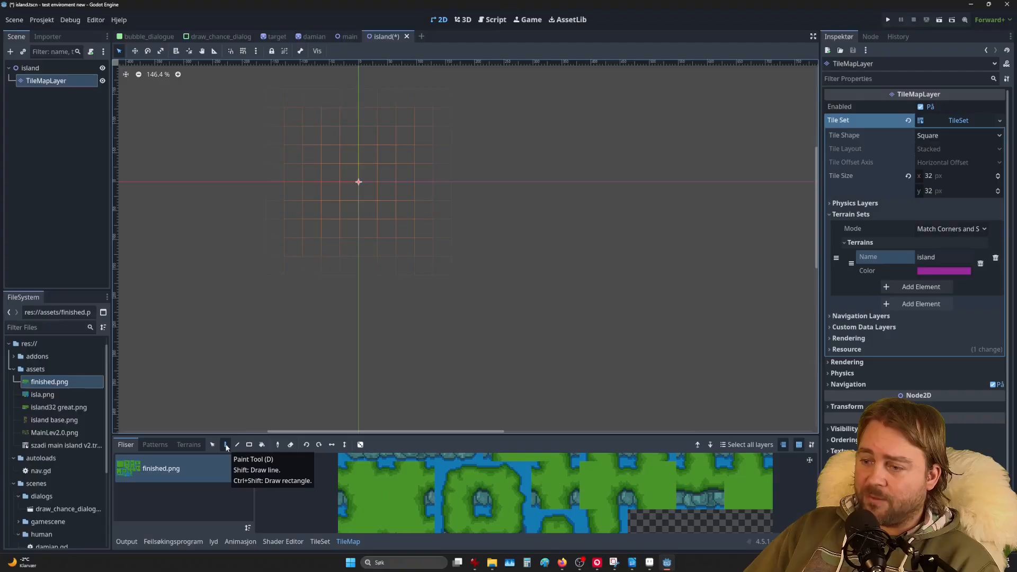
left_click(250, 445)
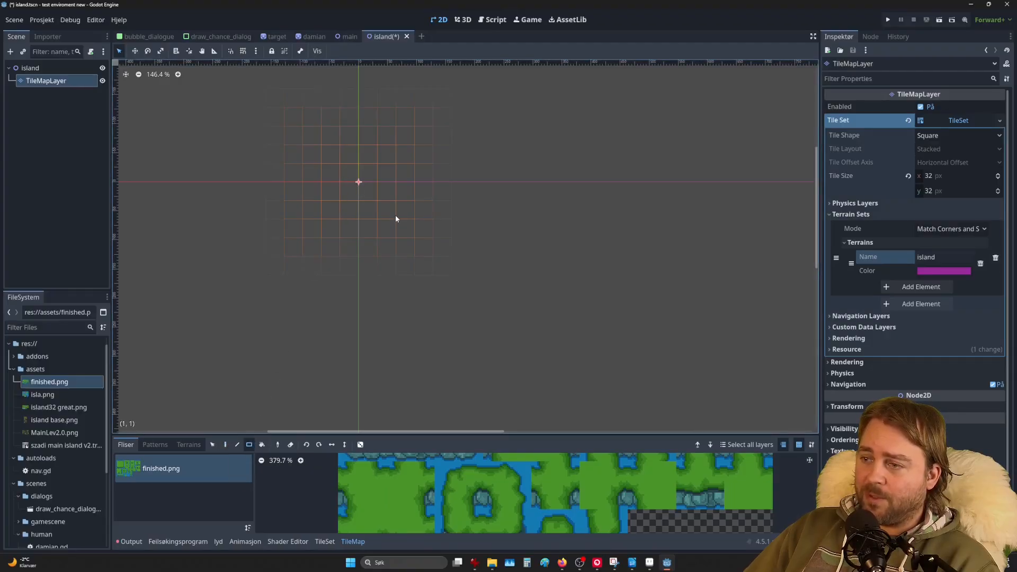
Step: Paint a large rectangular grass island on the map using the island terrain
left_click(188, 444)
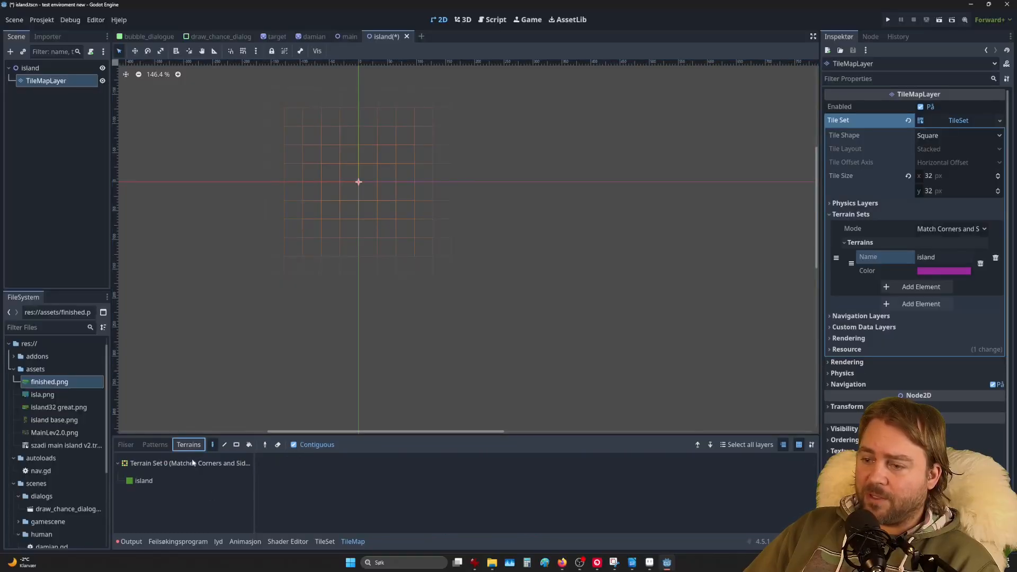
left_click(143, 483)
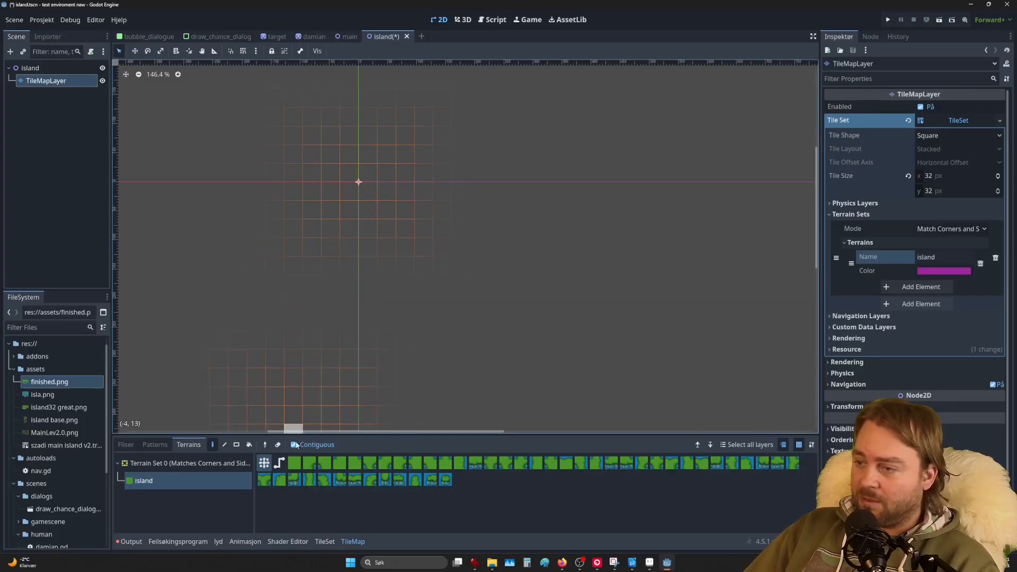
left_click(237, 445)
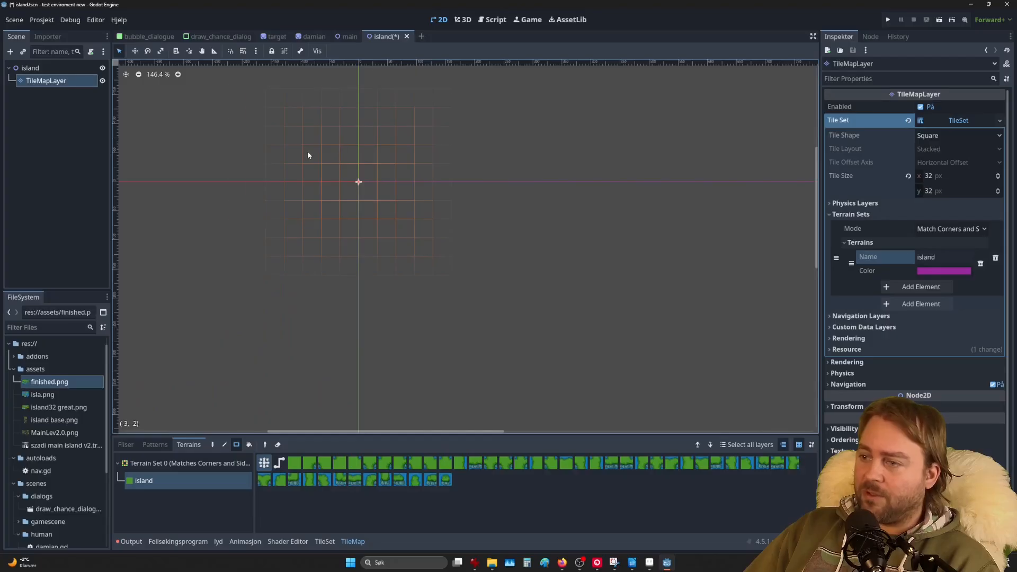
left_click_drag(308, 154, 582, 285)
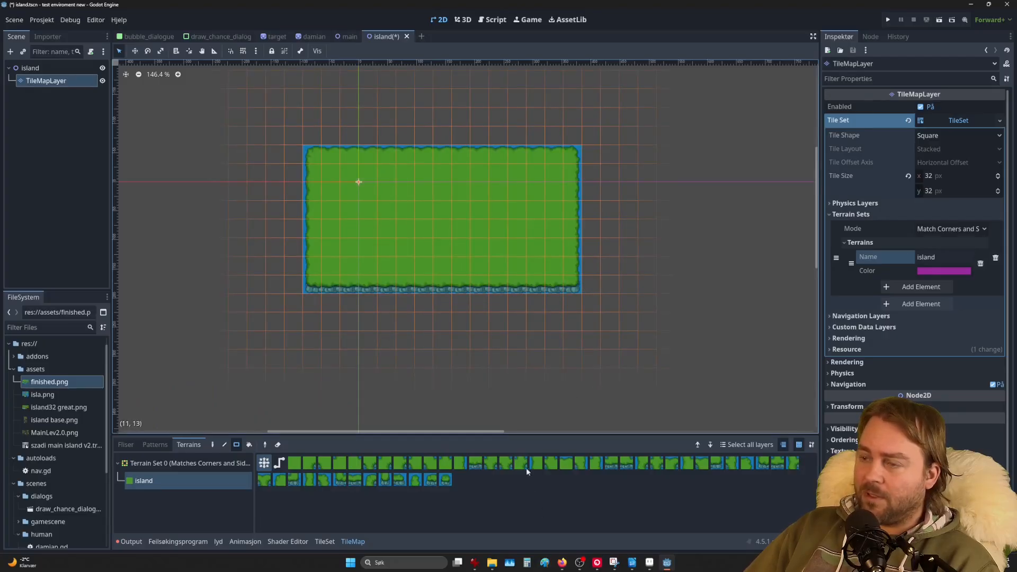
Step: Add a small block below the island, a narrow strip downward, and grass along the bottom and right
left_click_drag(404, 279, 437, 319)
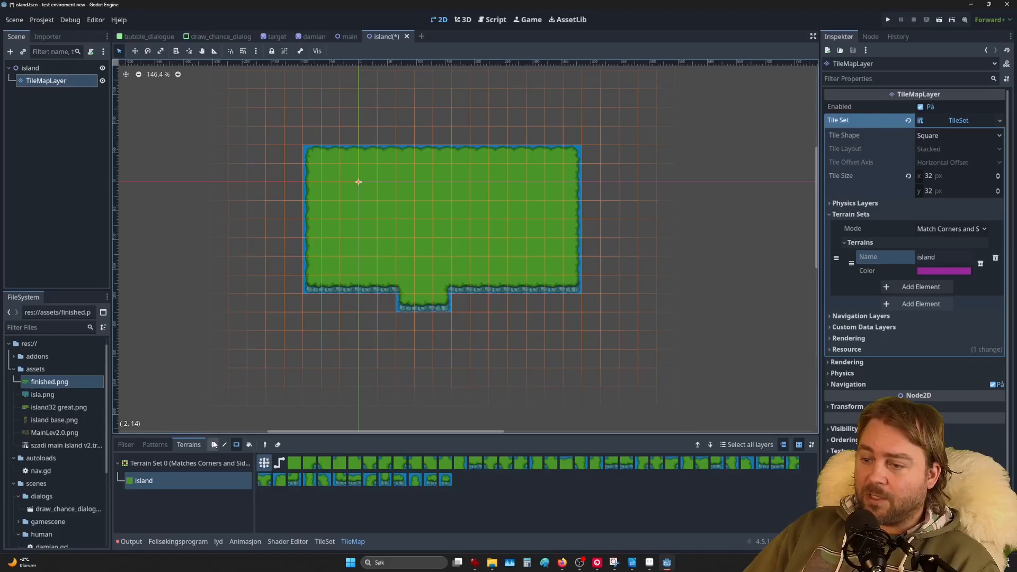
left_click(462, 303)
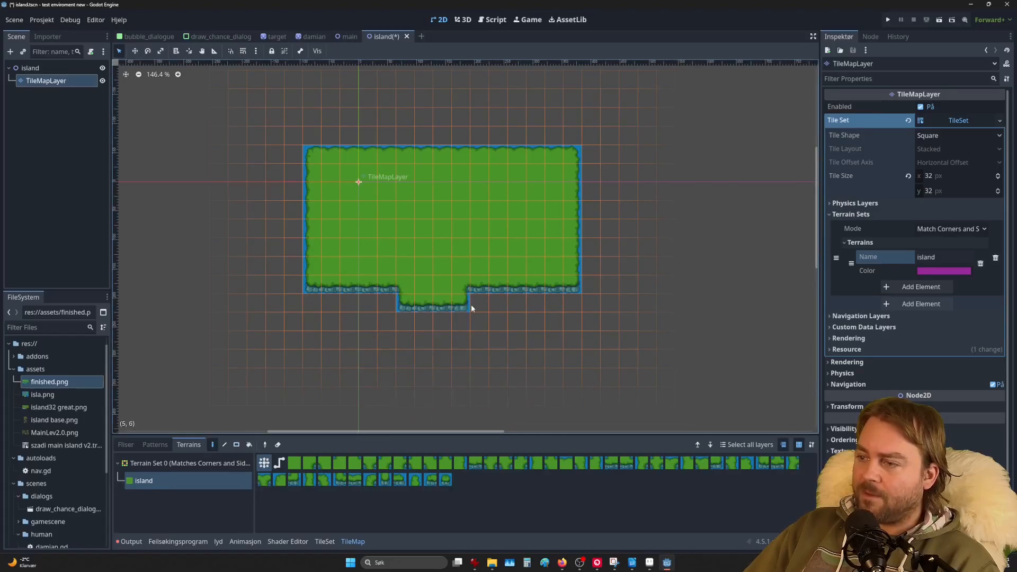
left_click_drag(488, 315, 485, 360)
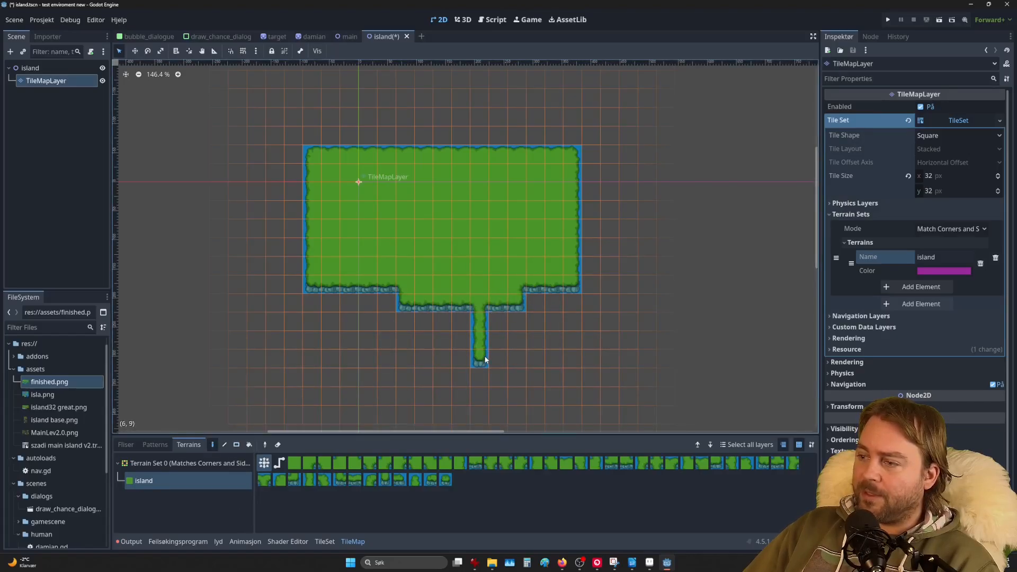
left_click_drag(416, 366, 418, 392)
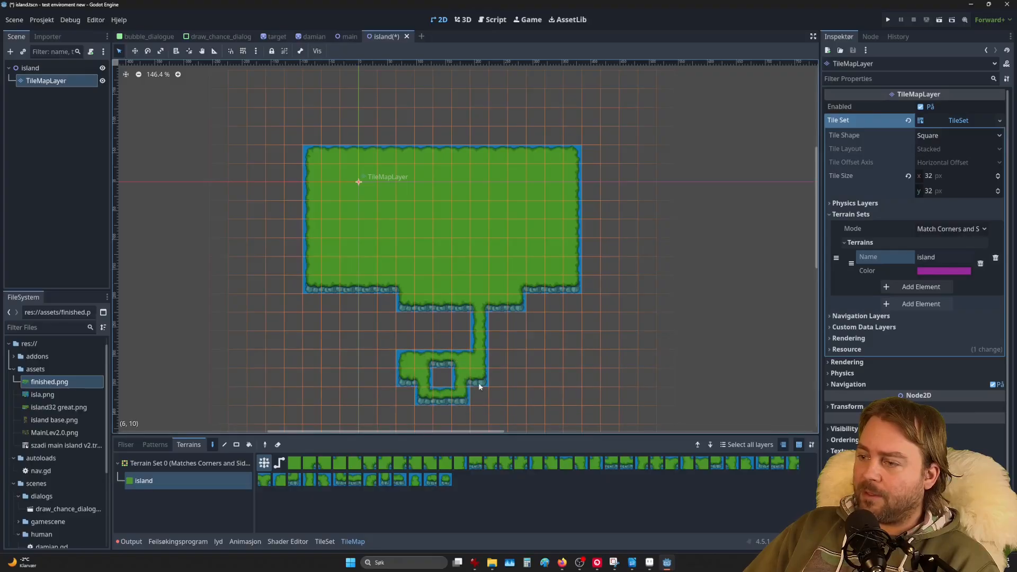
left_click_drag(548, 344, 533, 340)
mouse_move(598, 381)
left_mouse_down()
mouse_move(554, 395)
mouse_move(637, 324)
mouse_move(599, 173)
mouse_move(526, 189)
left_mouse_up()
Step: Join the bottom strip to the right column and paint grass up the right side and top bump
left_click(585, 345)
scroll(625, 345, "up", 7)
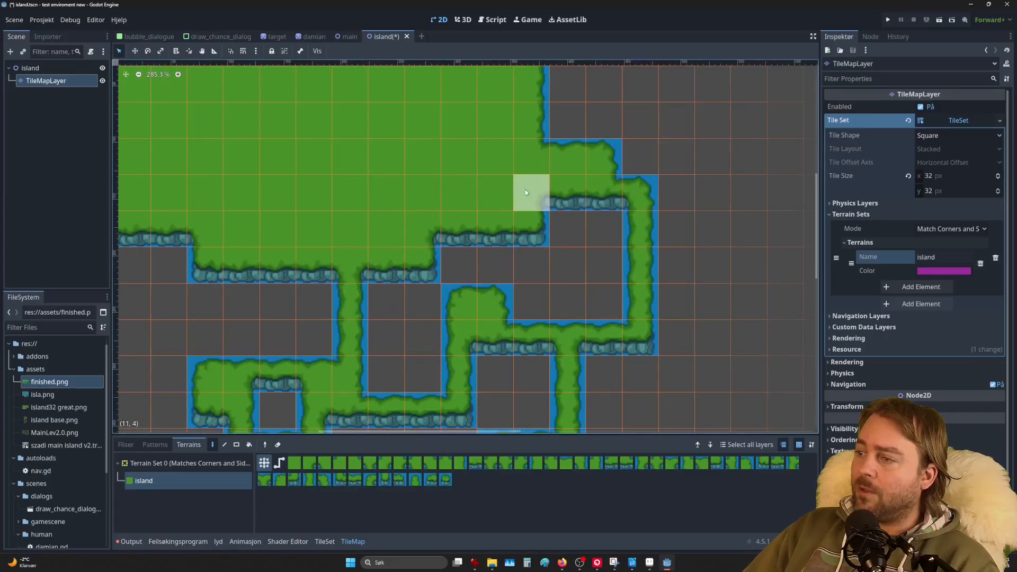
mouse_move(604, 160)
left_mouse_down()
mouse_move(730, 163)
mouse_move(742, 317)
mouse_move(662, 384)
mouse_move(586, 272)
mouse_move(722, 394)
mouse_move(559, 267)
mouse_move(395, 275)
mouse_move(256, 336)
mouse_move(272, 265)
left_mouse_up()
scroll(272, 264, "down", 3)
scroll(572, 323, "up", 3)
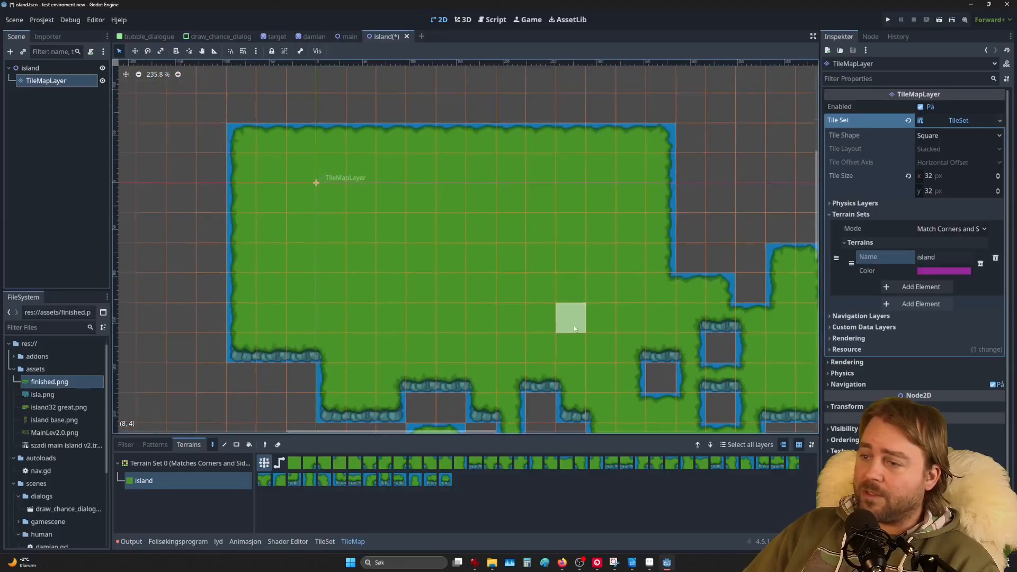
mouse_move(683, 198)
left_mouse_down()
mouse_move(565, 146)
mouse_move(317, 106)
mouse_move(138, 217)
mouse_move(275, 298)
mouse_move(212, 347)
left_mouse_up()
middle_click_drag(212, 346, 690, 216)
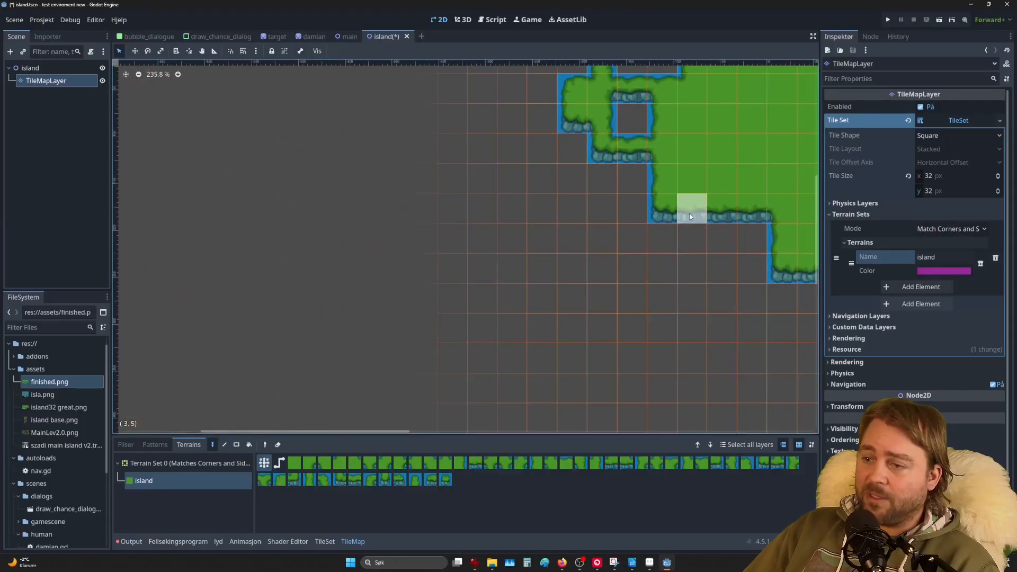
Step: Add a lower grass strip connected to the island, then paint a long trail in the surrounding water
mouse_move(627, 235)
left_mouse_down()
mouse_move(553, 270)
mouse_move(665, 310)
left_mouse_up()
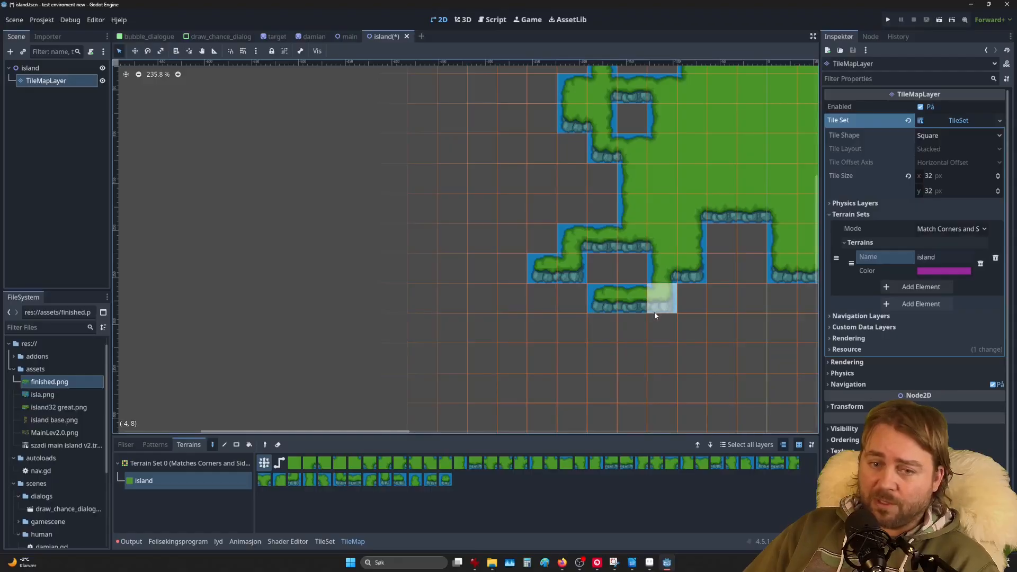
left_click(655, 314)
middle_click_drag(635, 335, 497, 368)
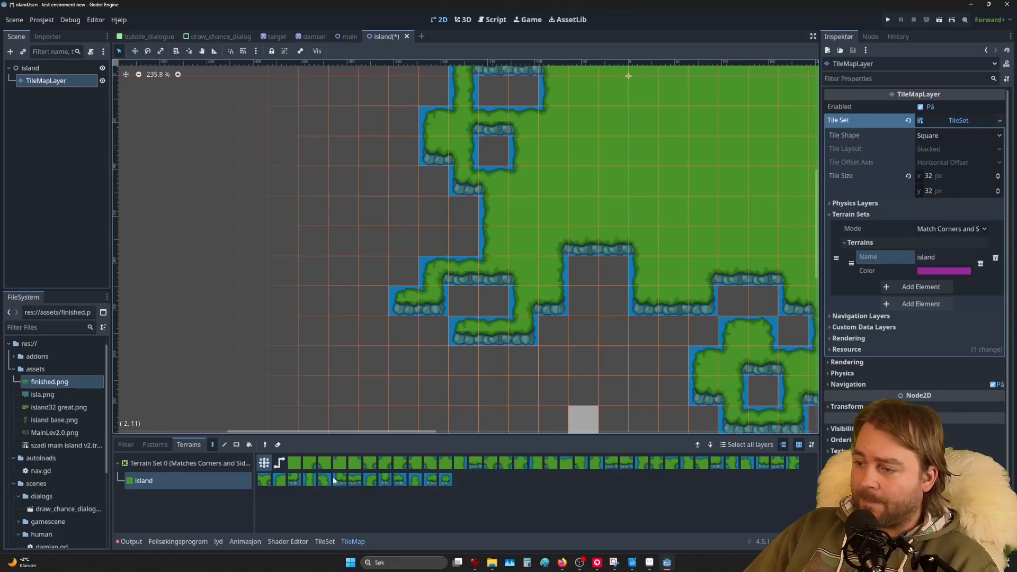
scroll(562, 323, "down", 5)
middle_click_drag(757, 241, 505, 269)
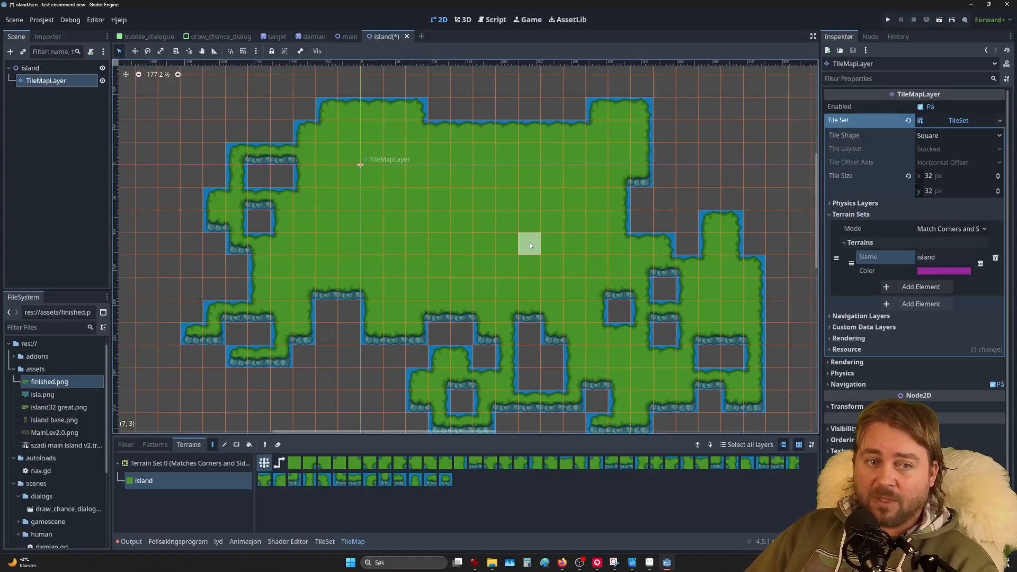
scroll(593, 150, "down", 5)
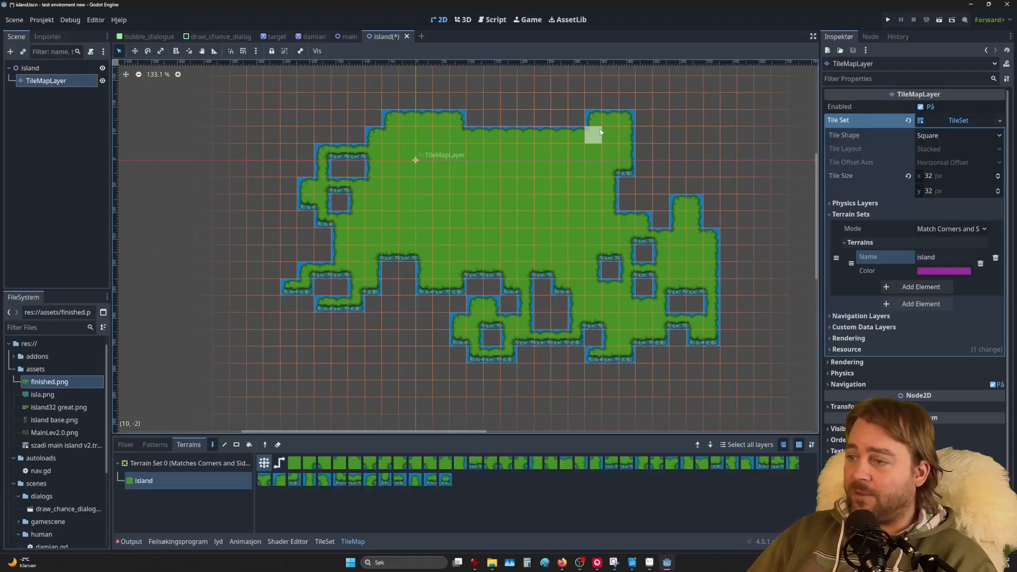
middle_click_drag(600, 132, 473, 285)
mouse_move(473, 284)
left_mouse_down()
mouse_move(644, 240)
mouse_move(408, 170)
mouse_move(226, 213)
mouse_move(262, 295)
mouse_move(208, 212)
mouse_move(375, 357)
left_mouse_up()
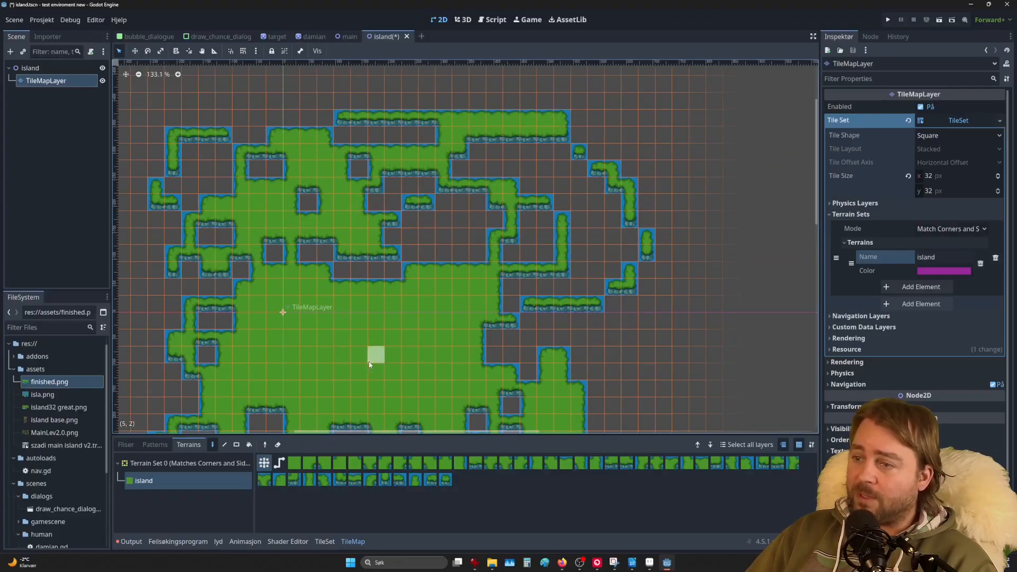
Step: Fill large island-terrain rectangles at the top-left, middle and right, plus a small two-cell one
left_click(236, 445)
left_click_drag(206, 83, 304, 282)
left_click_drag(342, 185, 454, 299)
left_click_drag(473, 231, 736, 344)
mouse_move(426, 318)
left_mouse_down()
mouse_move(427, 333)
mouse_move(630, 389)
left_mouse_up()
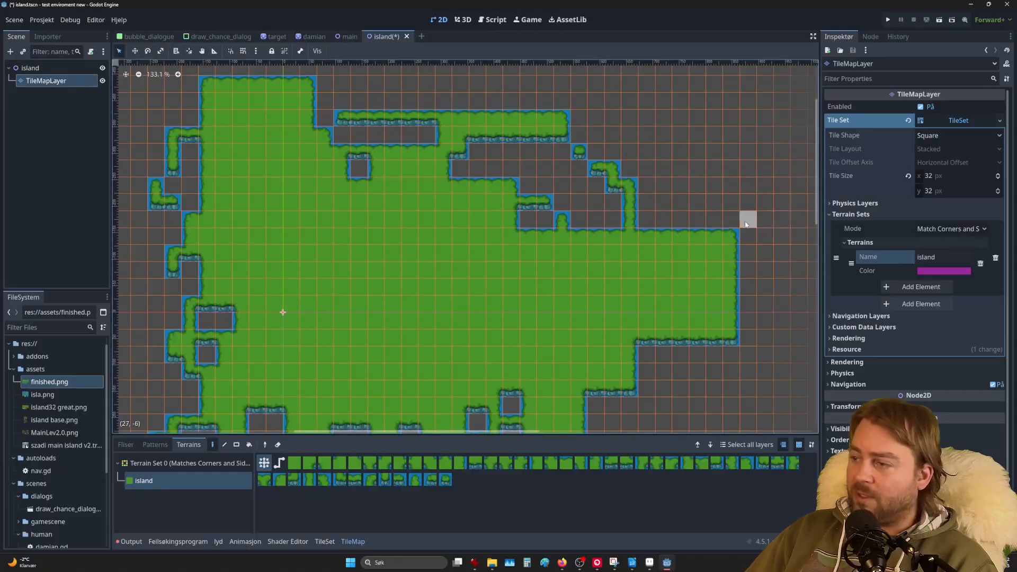
Step: Paint vertical strips at the top-right and upper area, plus two lone single-tile islets
left_click_drag(748, 211, 729, 111)
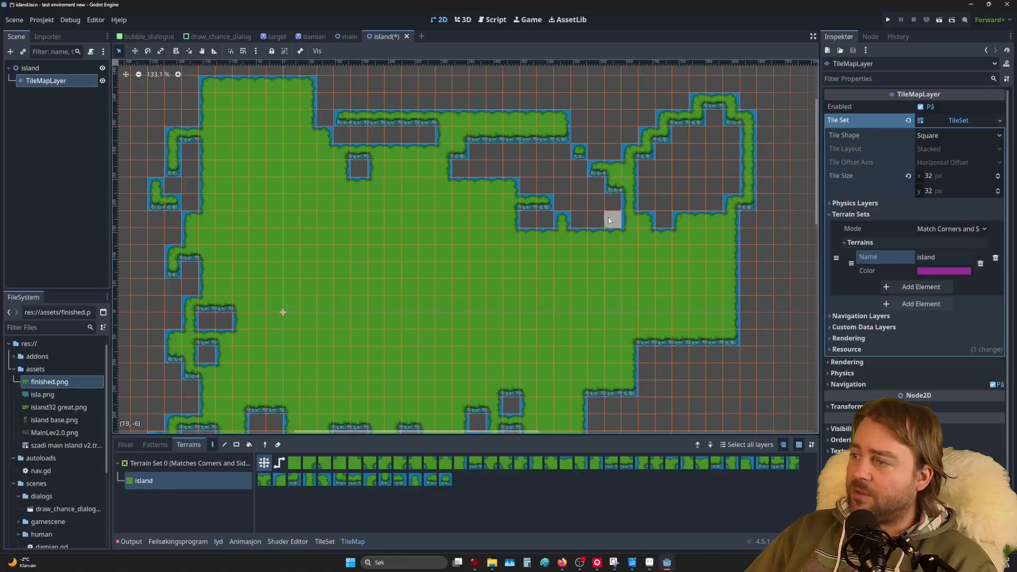
mouse_move(608, 217)
left_mouse_down()
mouse_move(578, 211)
mouse_move(597, 98)
left_mouse_up()
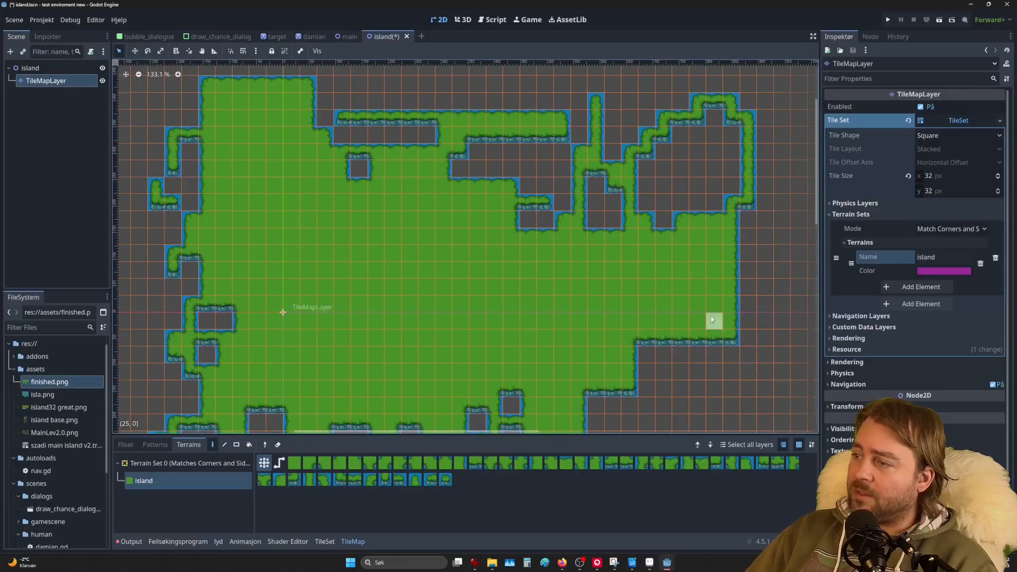
left_click(695, 169)
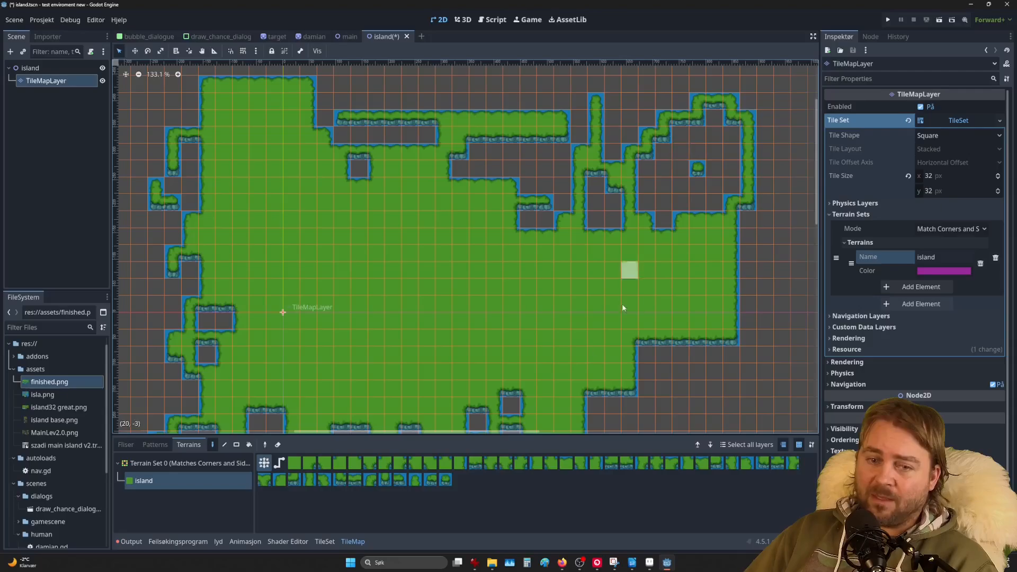
middle_click_drag(748, 265, 608, 296)
left_click(659, 204)
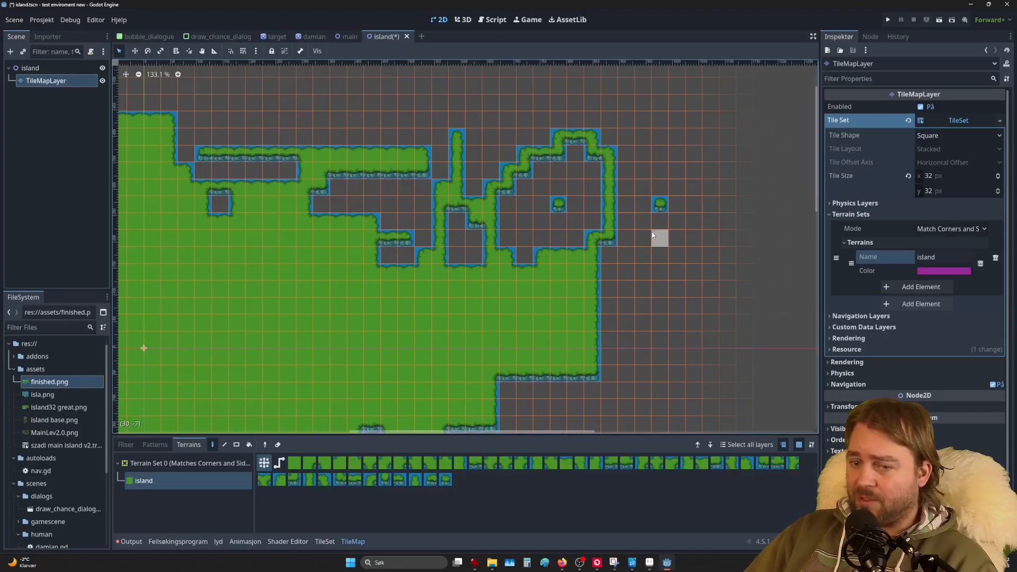
Step: Set the TileMapLayer's CanvasItem Texture Filter to Nearest so the pixel tiles render crisply
scroll(651, 212, "up", 6)
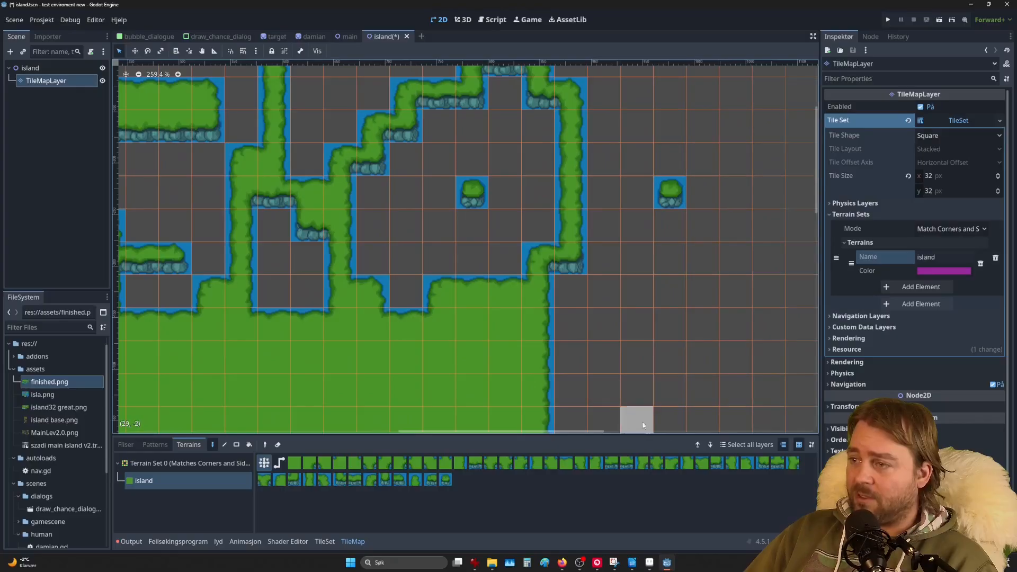
scroll(480, 246, "up", 3)
scroll(555, 270, "up", 7)
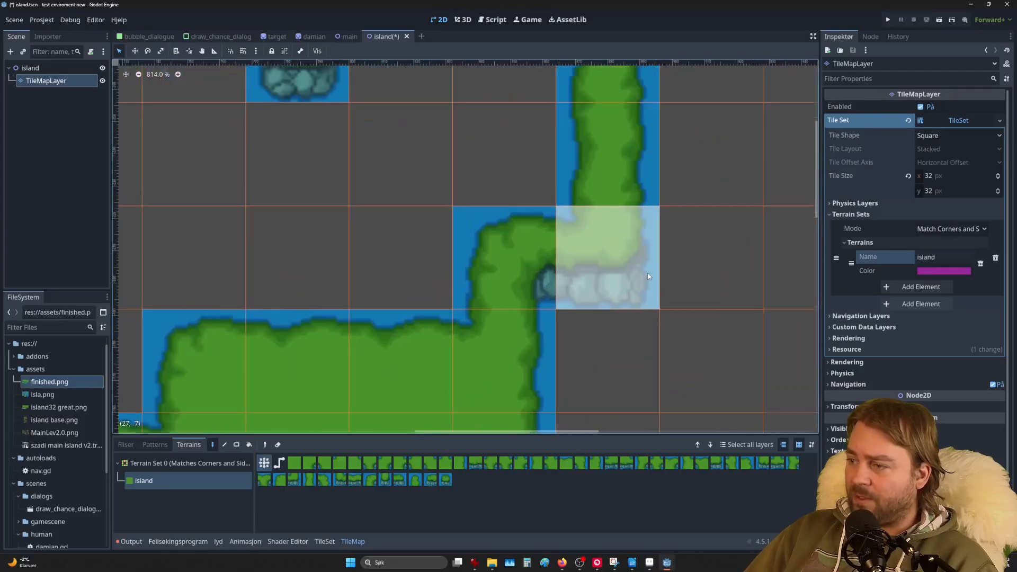
scroll(613, 256, "down", 6)
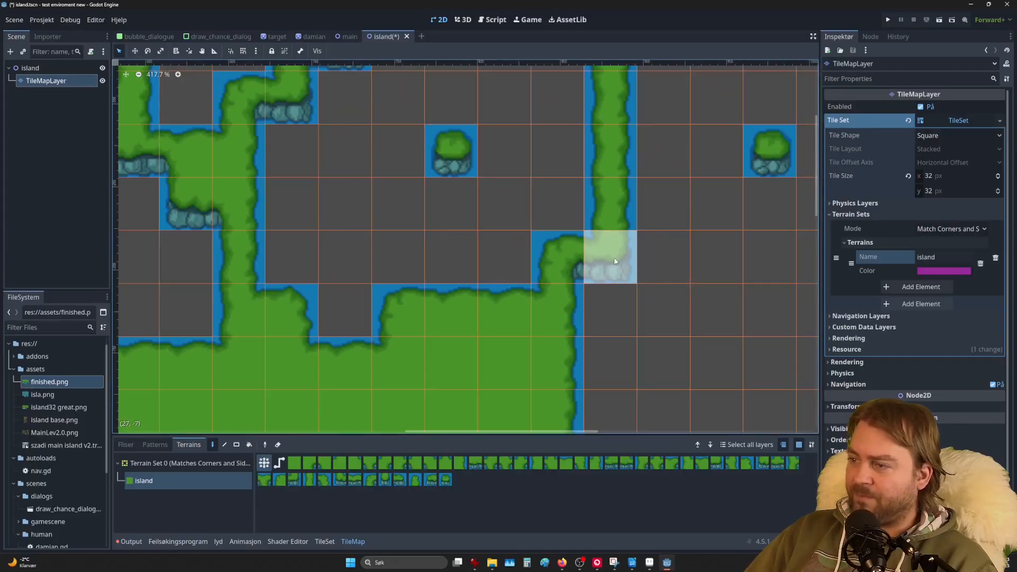
left_click(847, 428)
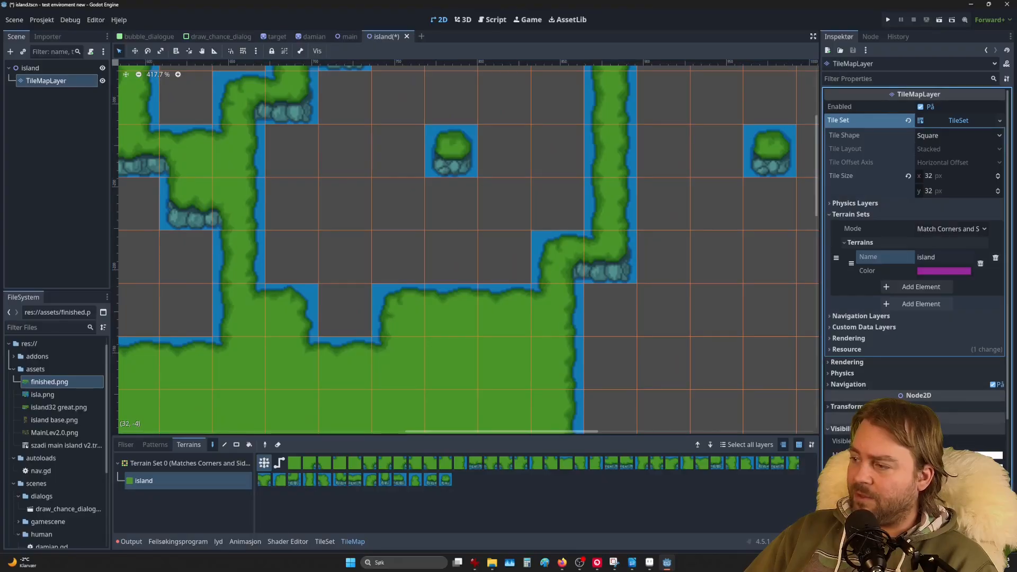
left_click(895, 428)
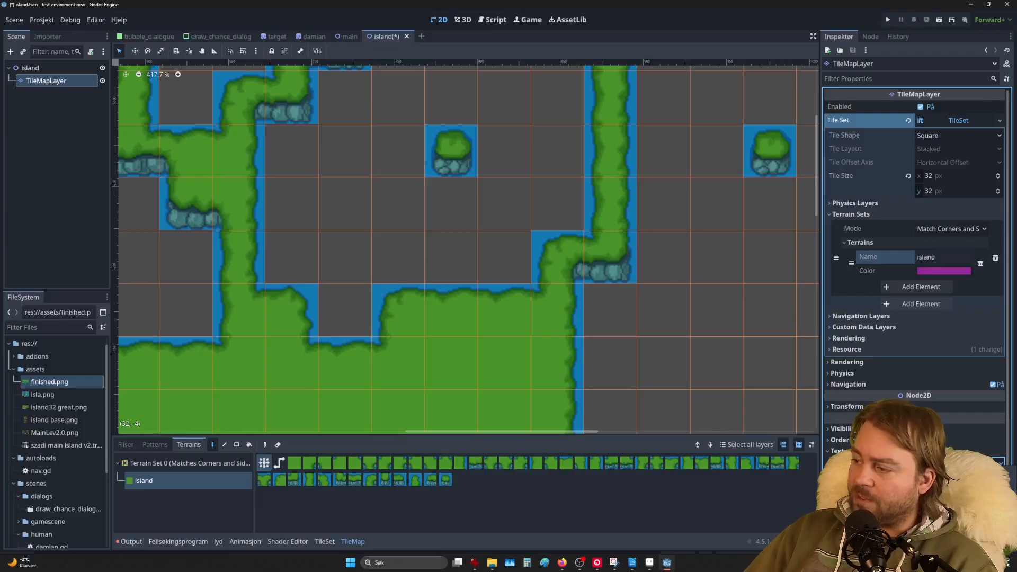
left_click(959, 485)
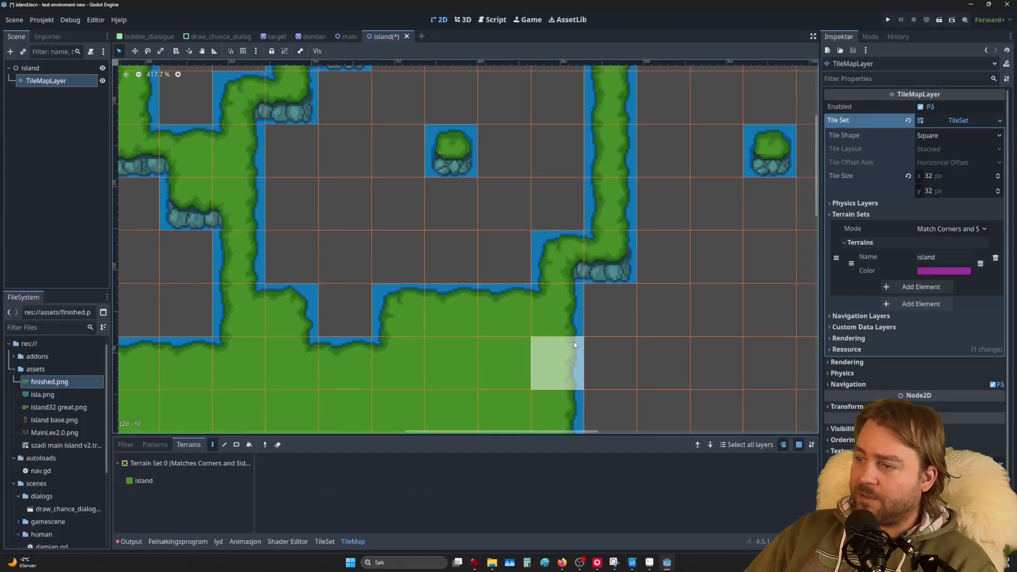
scroll(584, 329, "up", 5)
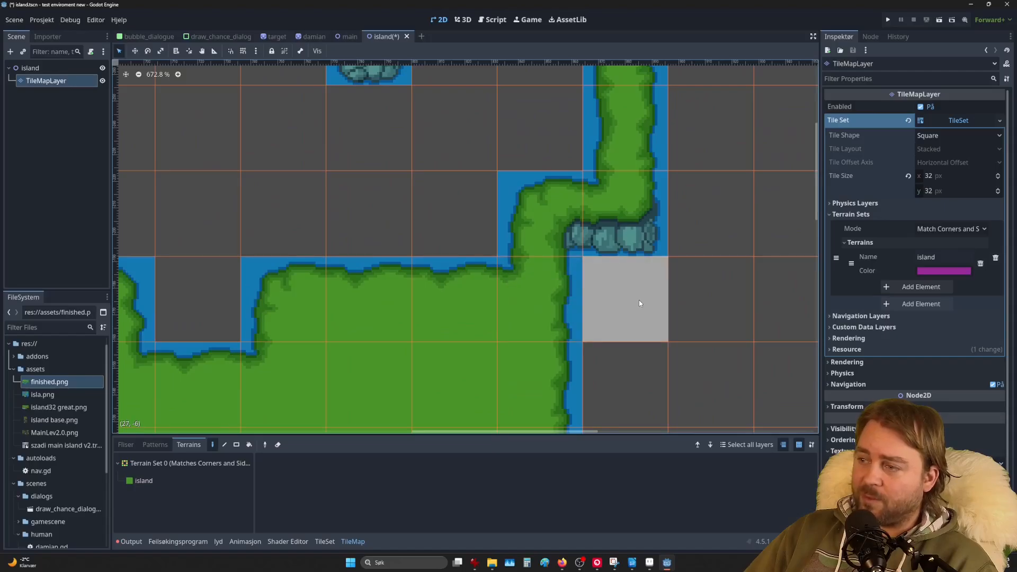
scroll(604, 329, "down", 11)
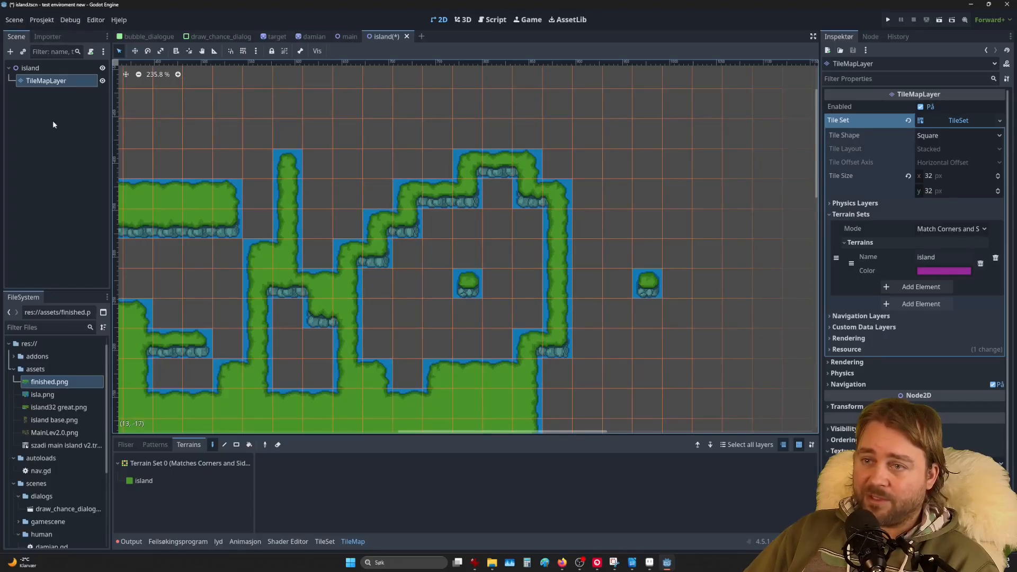
middle_click_drag(387, 337, 648, 336)
scroll(479, 308, "down", 2)
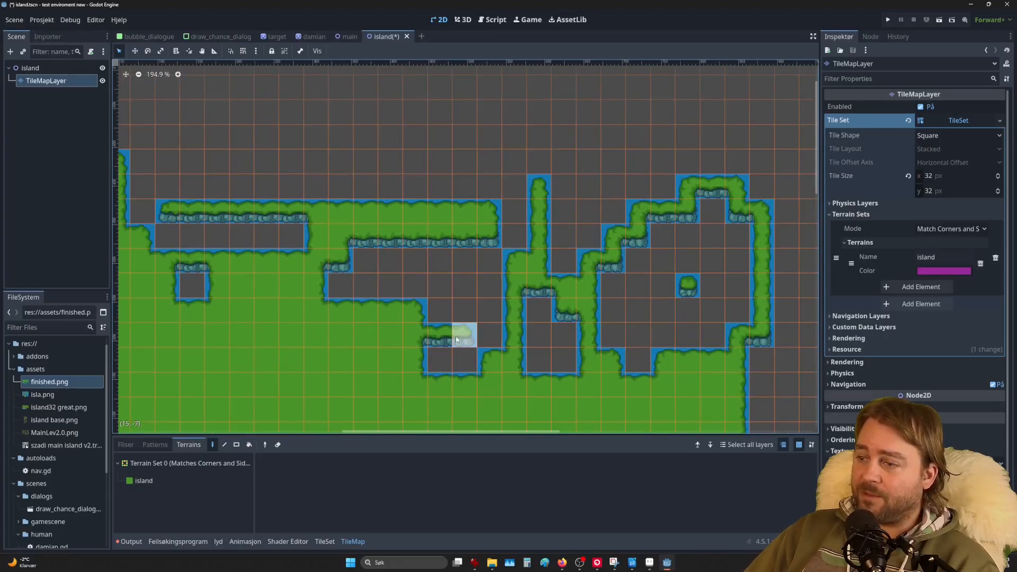
middle_click_drag(426, 385, 510, 279)
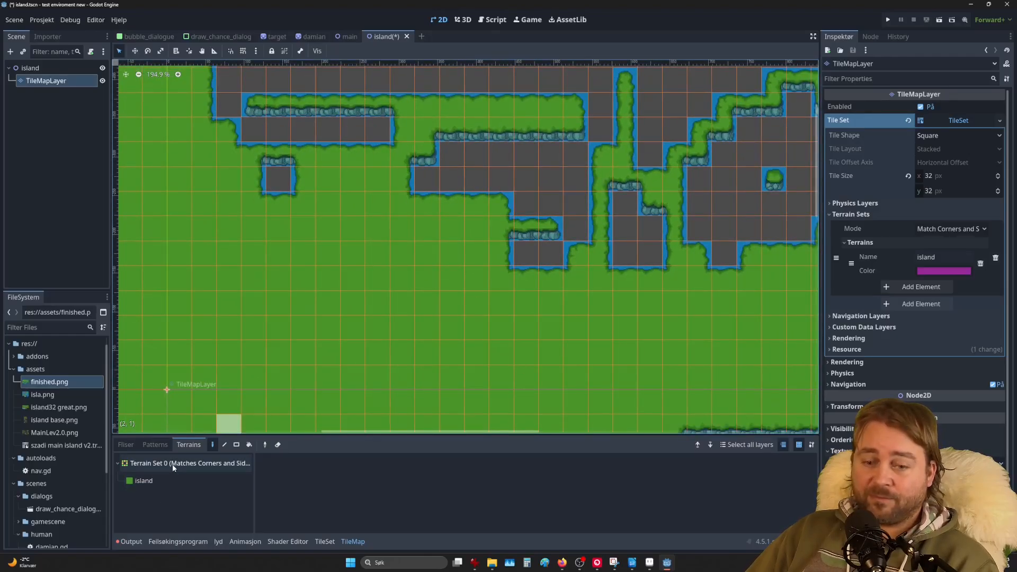
scroll(495, 196, "down", 5)
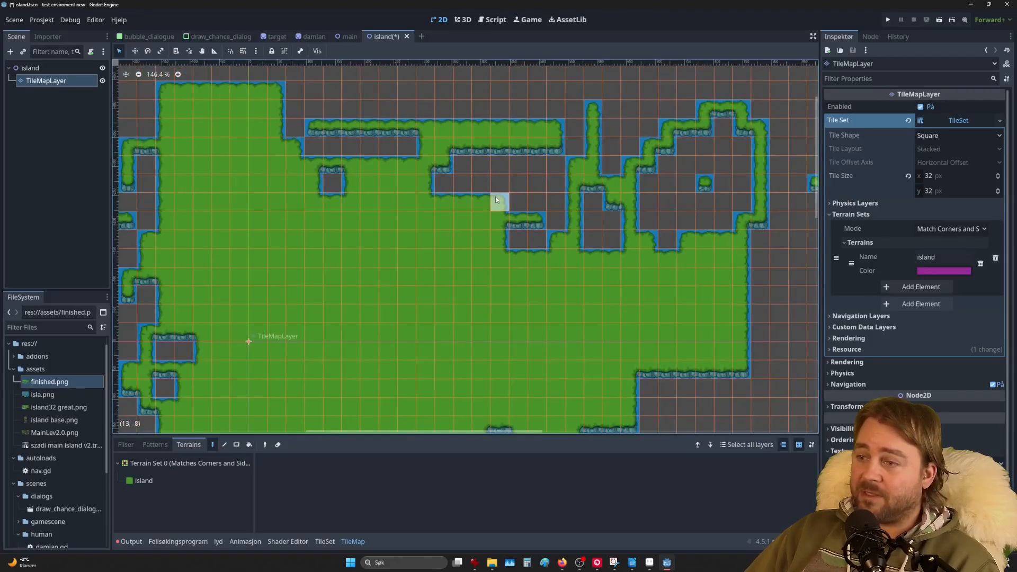
scroll(466, 259, "down", 2)
middle_click_drag(299, 284, 434, 228)
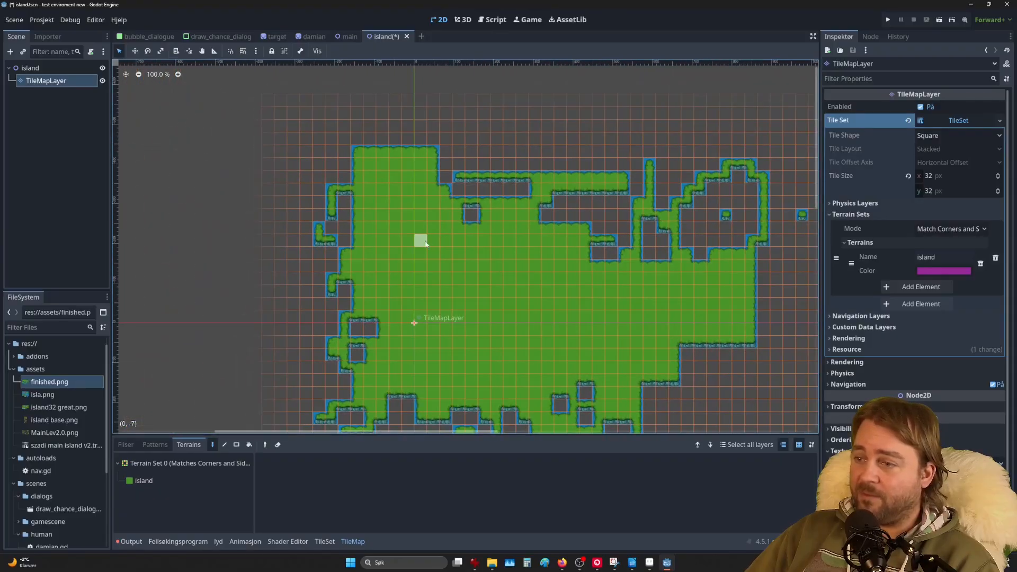
middle_click_drag(472, 267, 477, 181)
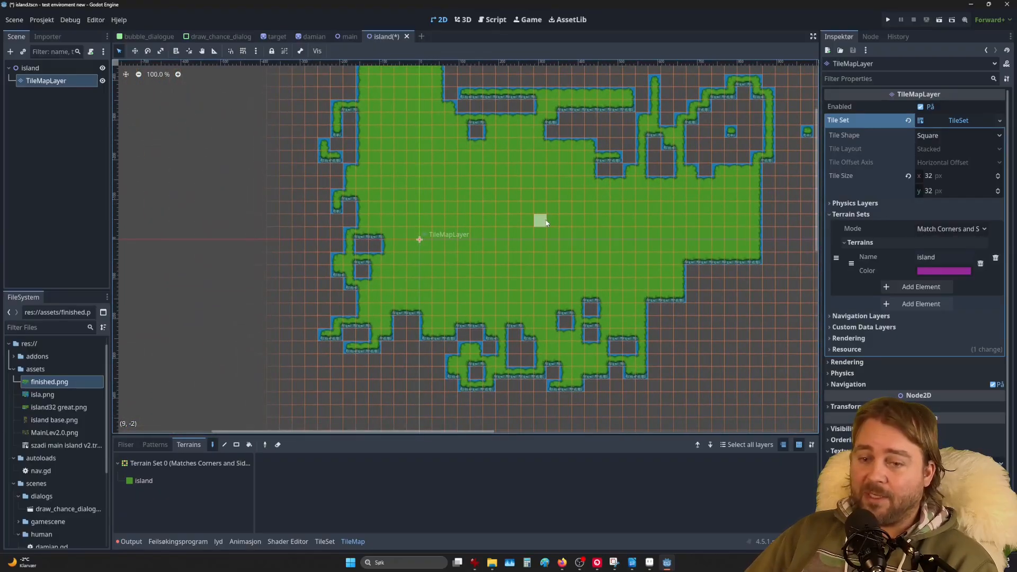